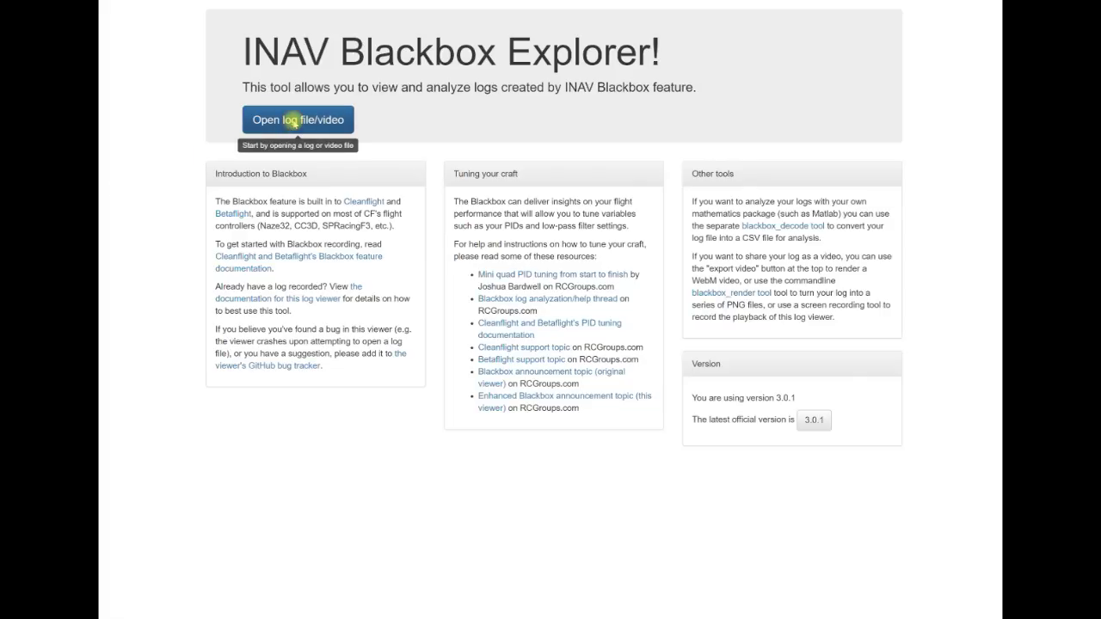
Step: Open LOG00011.TXT and hide the stick and craft displays
left_click(294, 121)
double_click(262, 80)
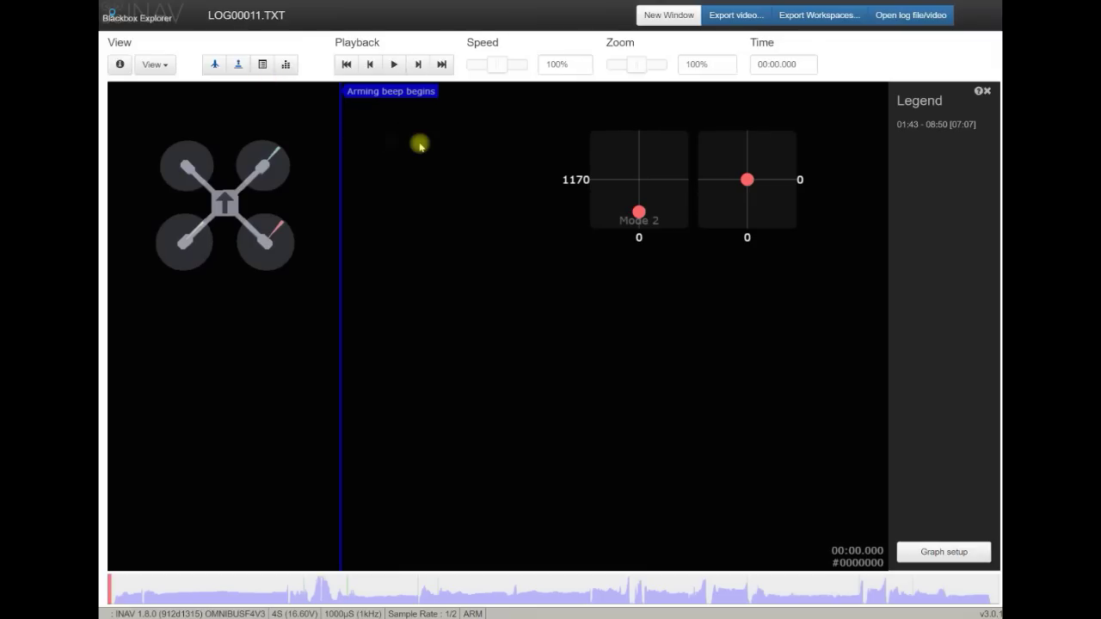
left_click(238, 64)
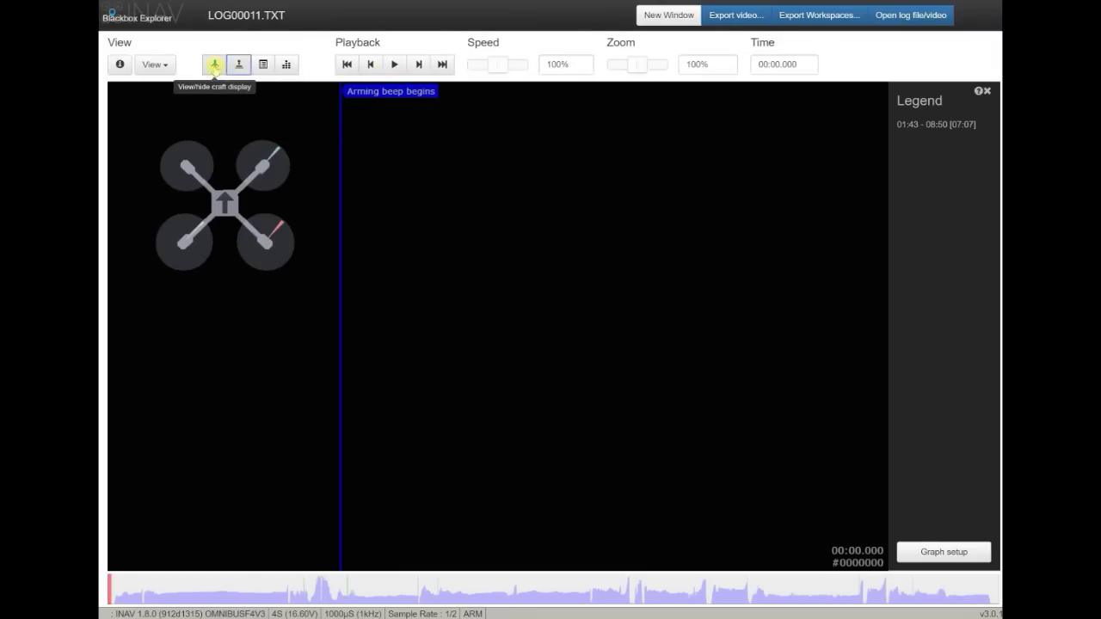
left_click(215, 64)
Step: Zoom the graph out to 10% and add a Gyros graph to the plot
left_click_drag(638, 65, 608, 65)
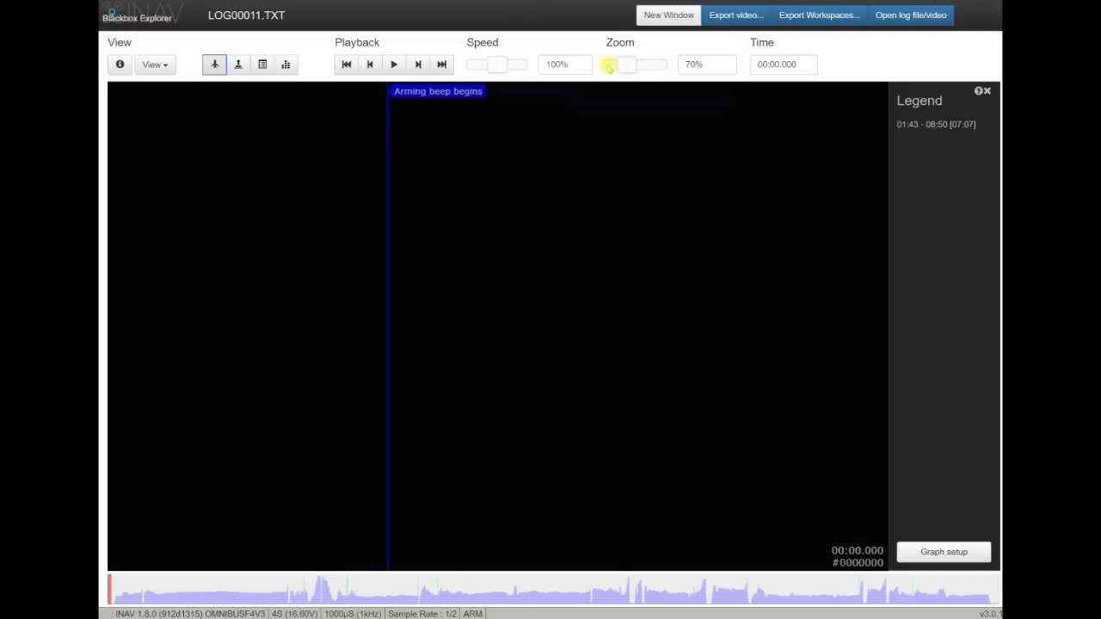
left_click(947, 553)
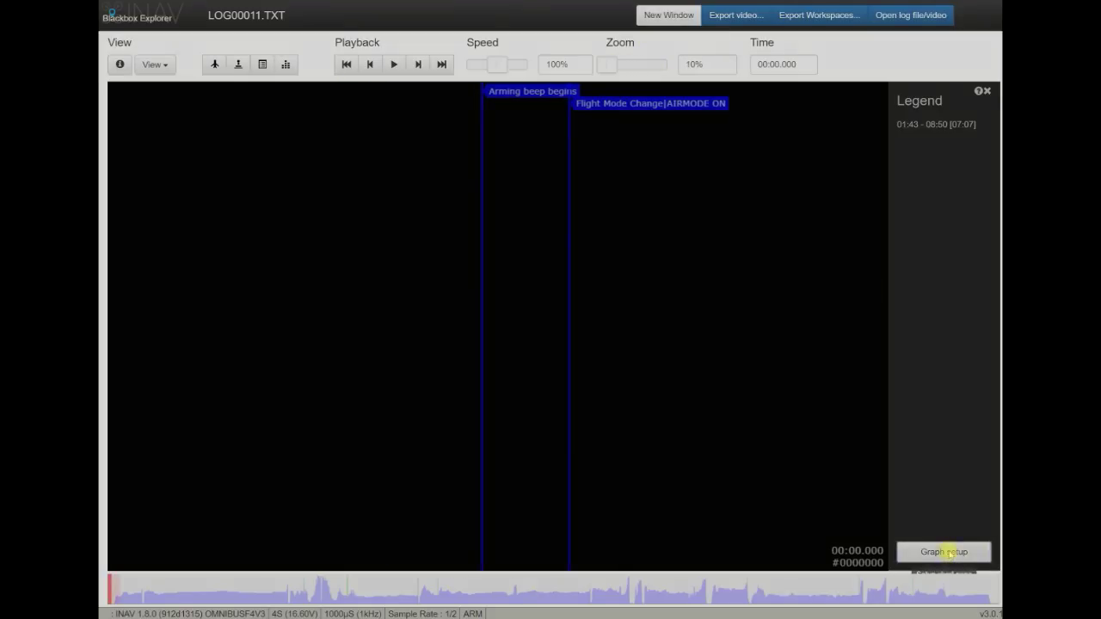
left_click(422, 73)
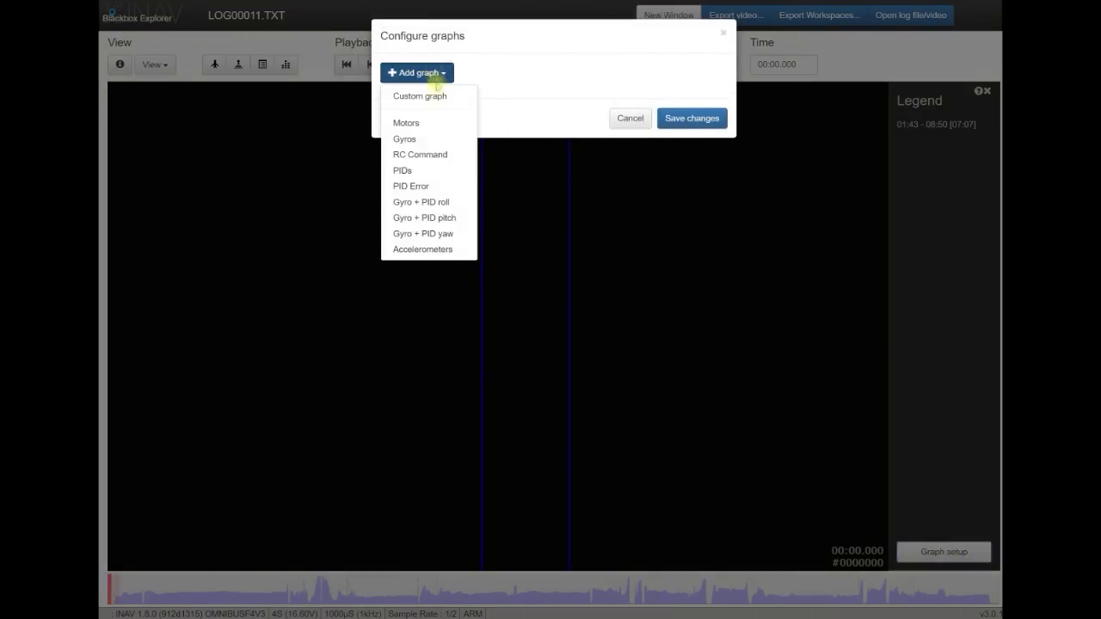
left_click(425, 141)
left_click(692, 265)
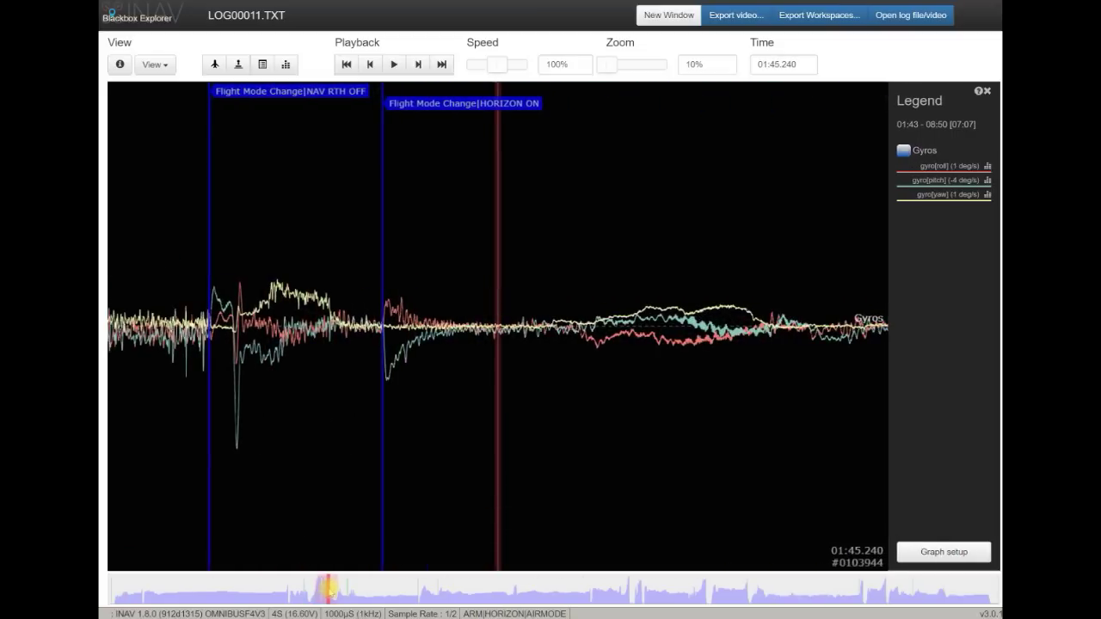
Step: Show the noise spectrum for gyro roll, pitch, then yaw, and advance playback later into the flight
left_click(988, 168)
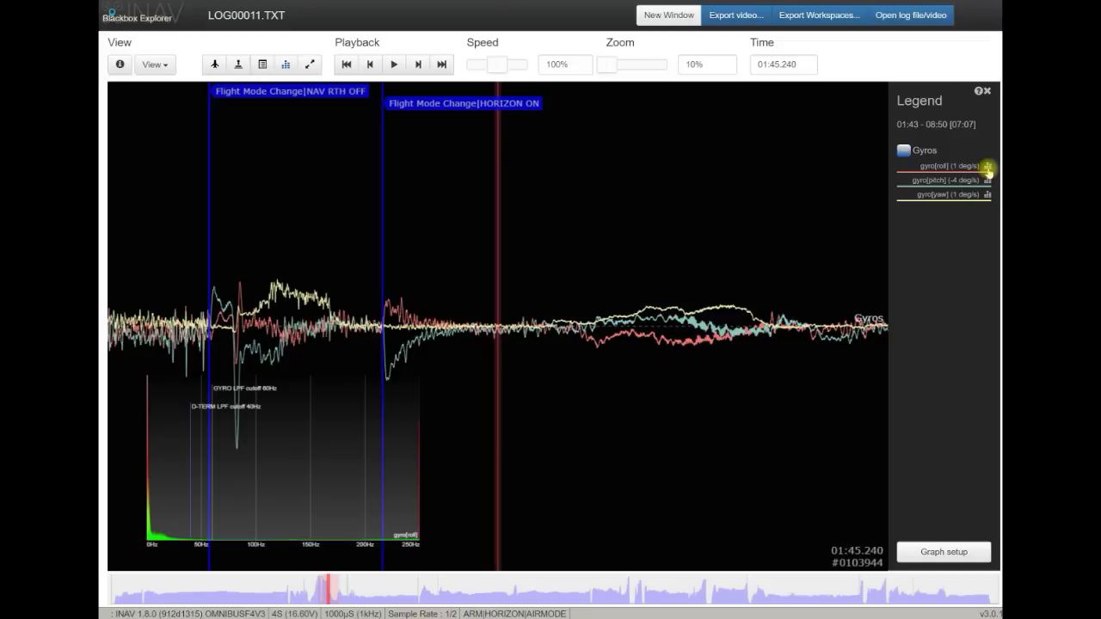
left_click(990, 181)
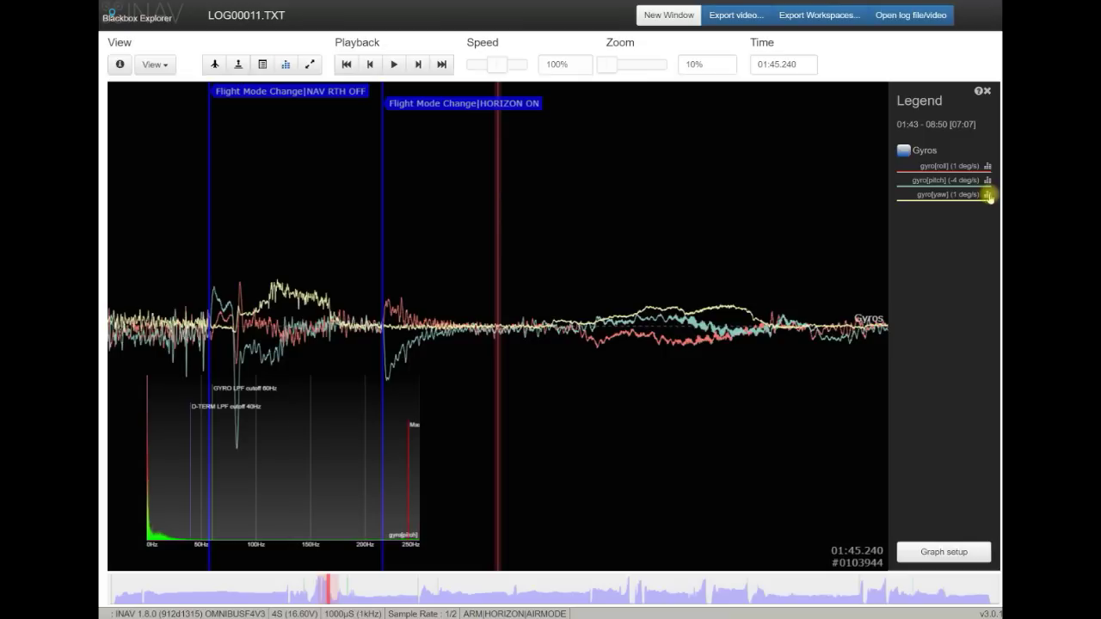
left_click(989, 195)
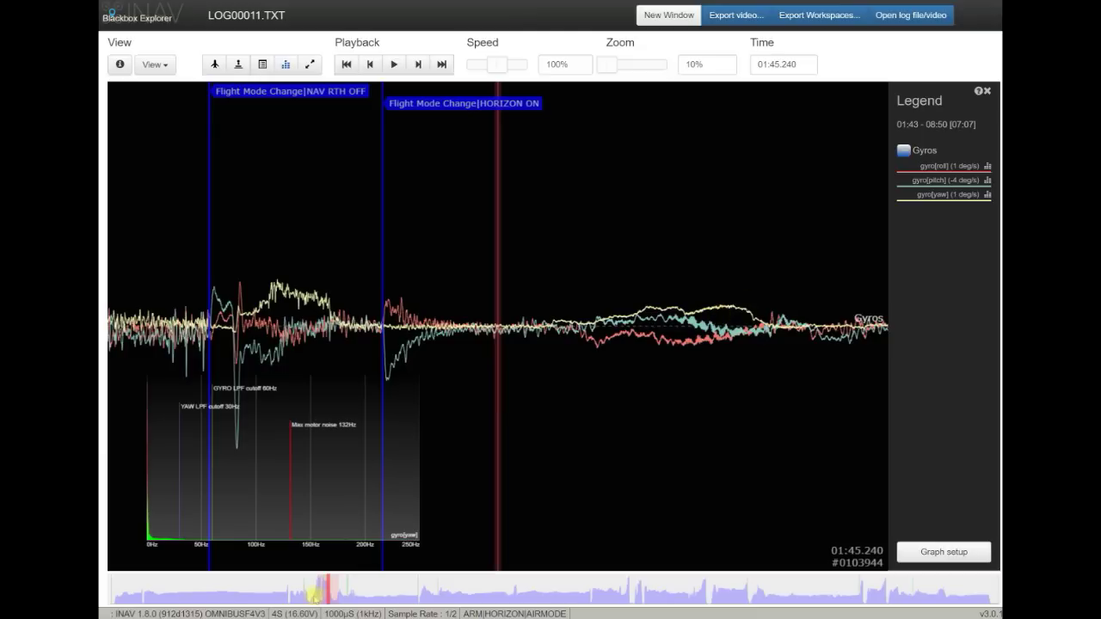
left_click_drag(342, 586, 800, 587)
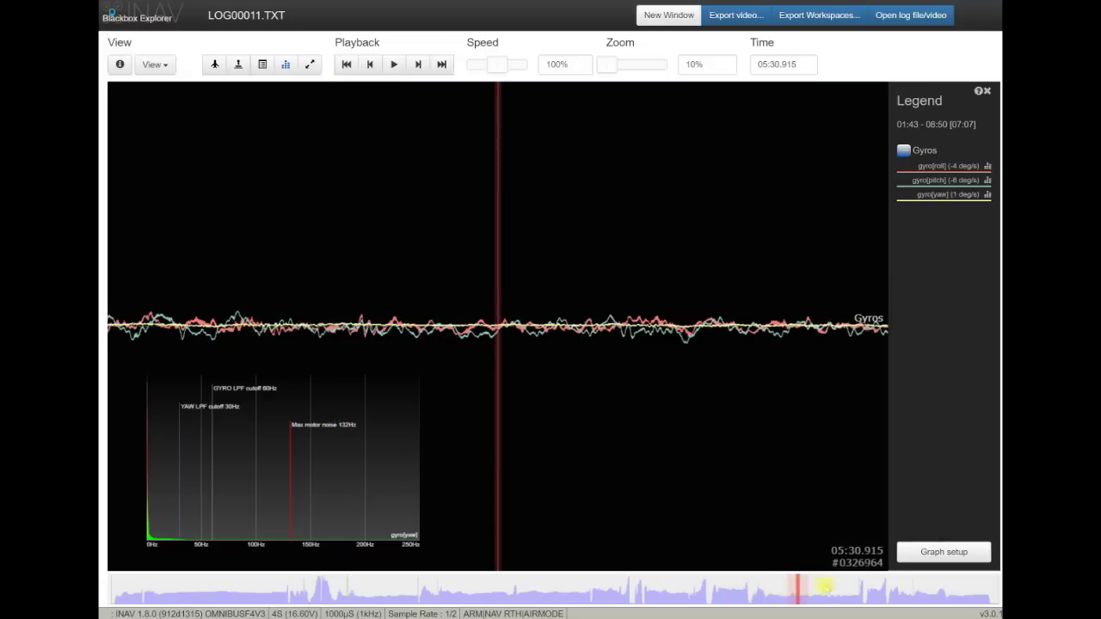
Step: Remove the Gyros graph and add a custom graph plotting the mag field
left_click(847, 589)
left_click(972, 551)
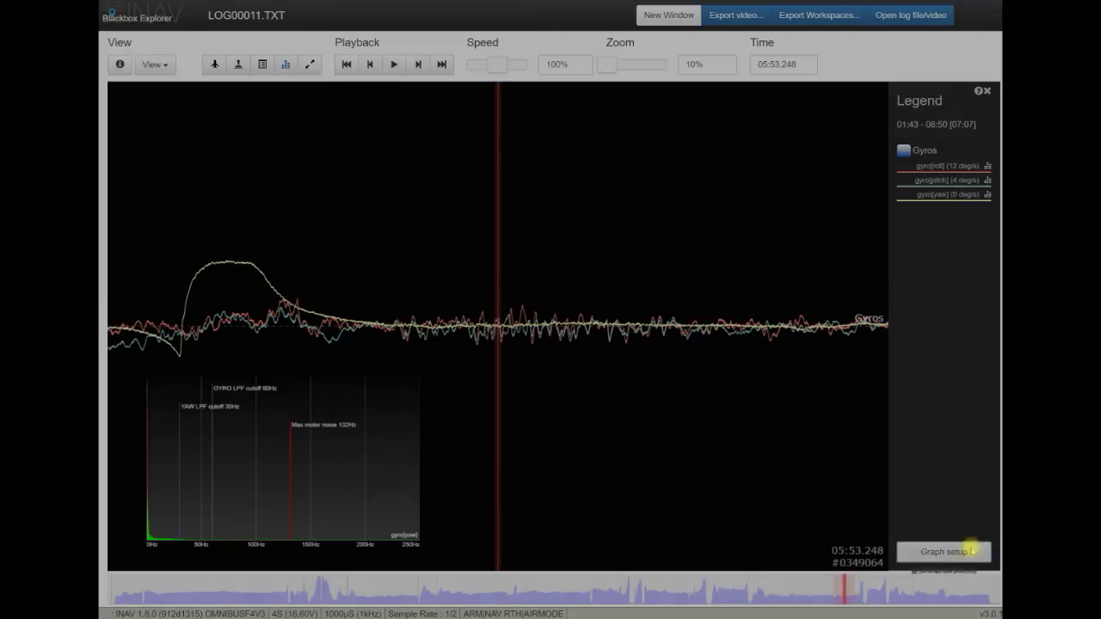
left_click(692, 96)
left_click(432, 74)
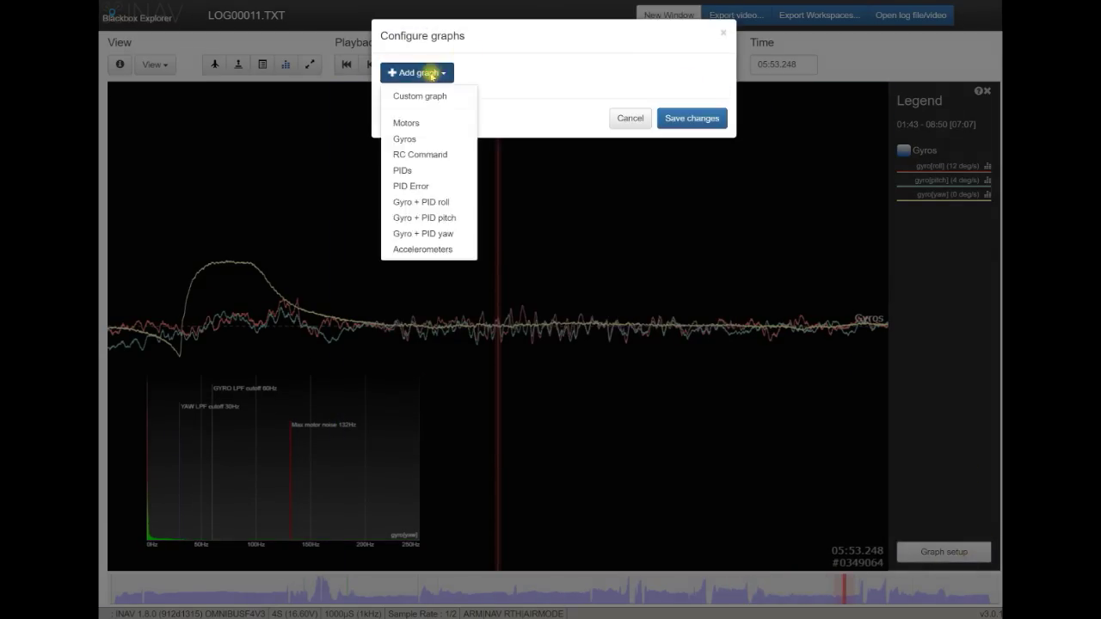
left_click(404, 96)
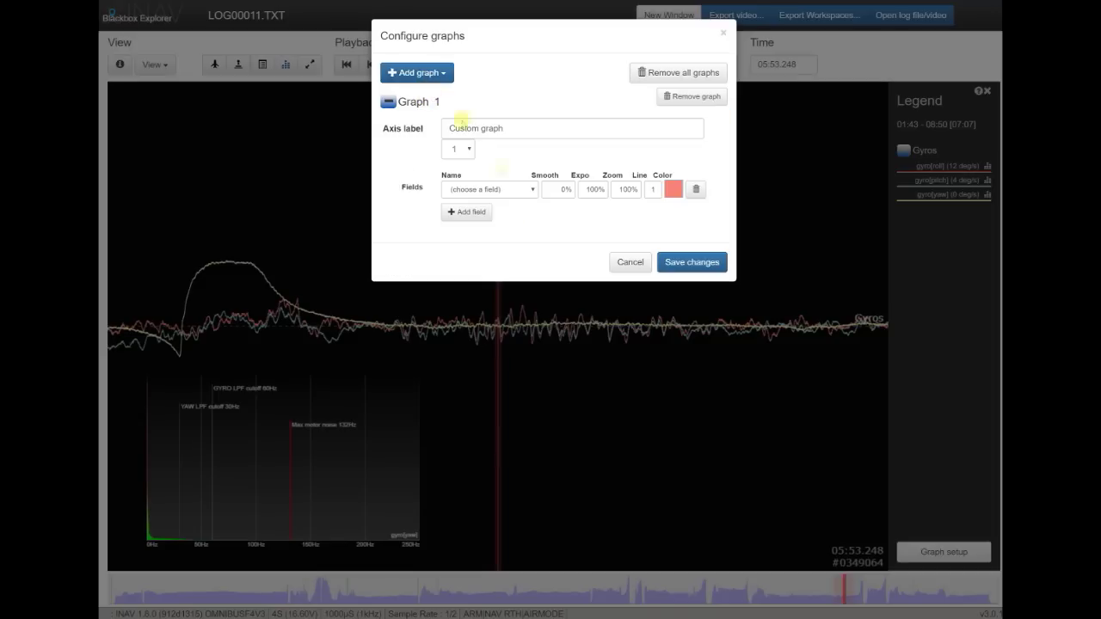
left_click(506, 191)
scroll(491, 379, "down", 8)
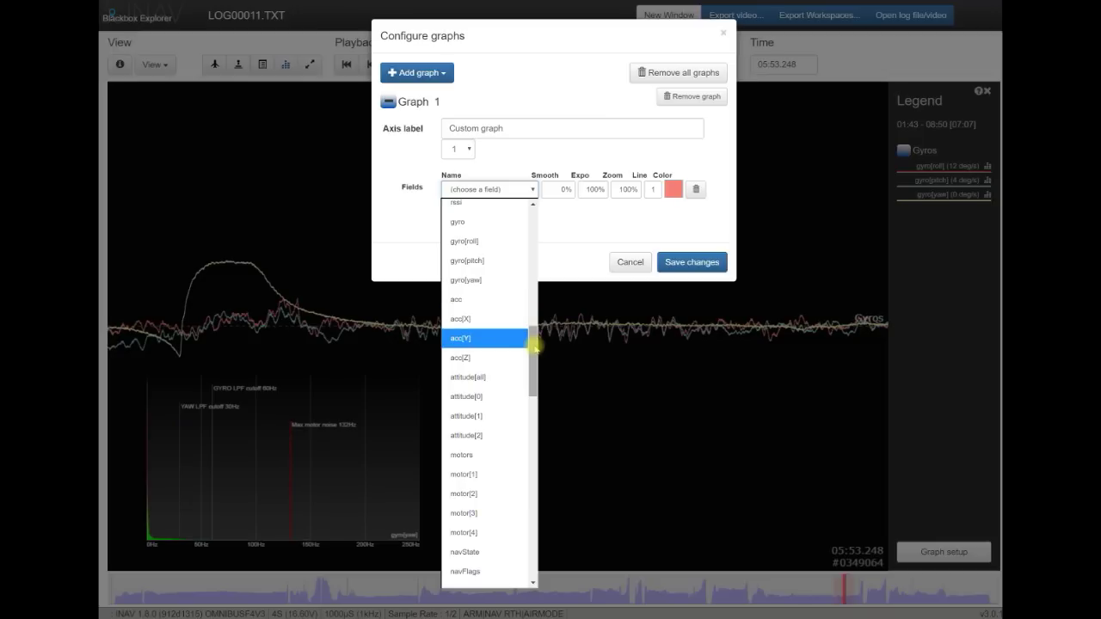
left_click_drag(535, 347, 526, 315)
left_click(474, 277)
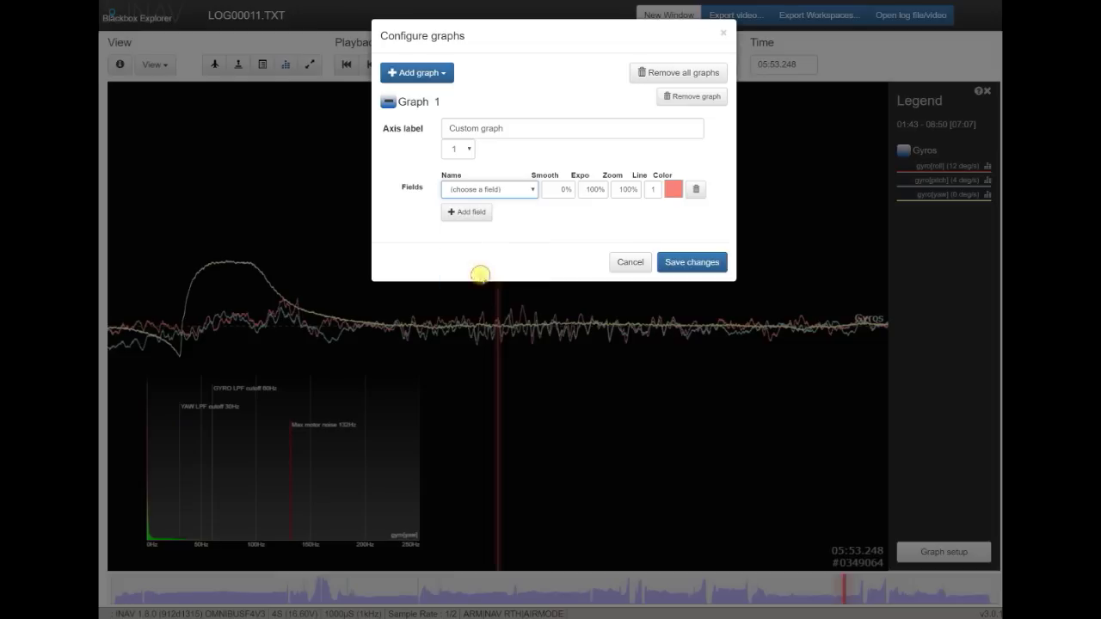
left_click(688, 263)
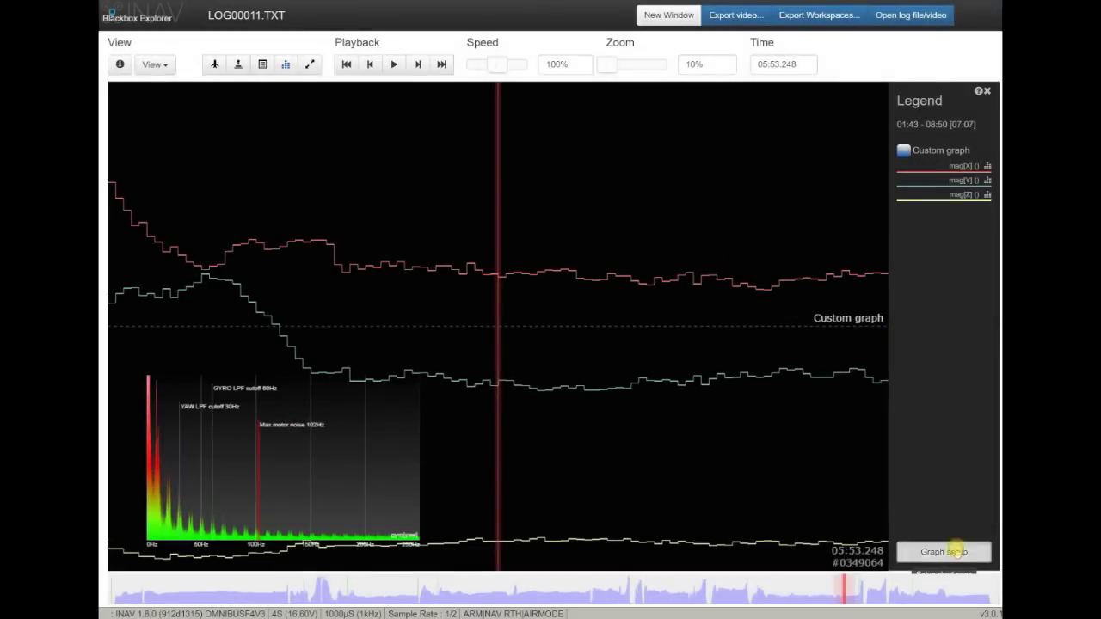
Step: Add an RC Command graph showing only throttle, then hide the spectrum analyser
left_click(955, 553)
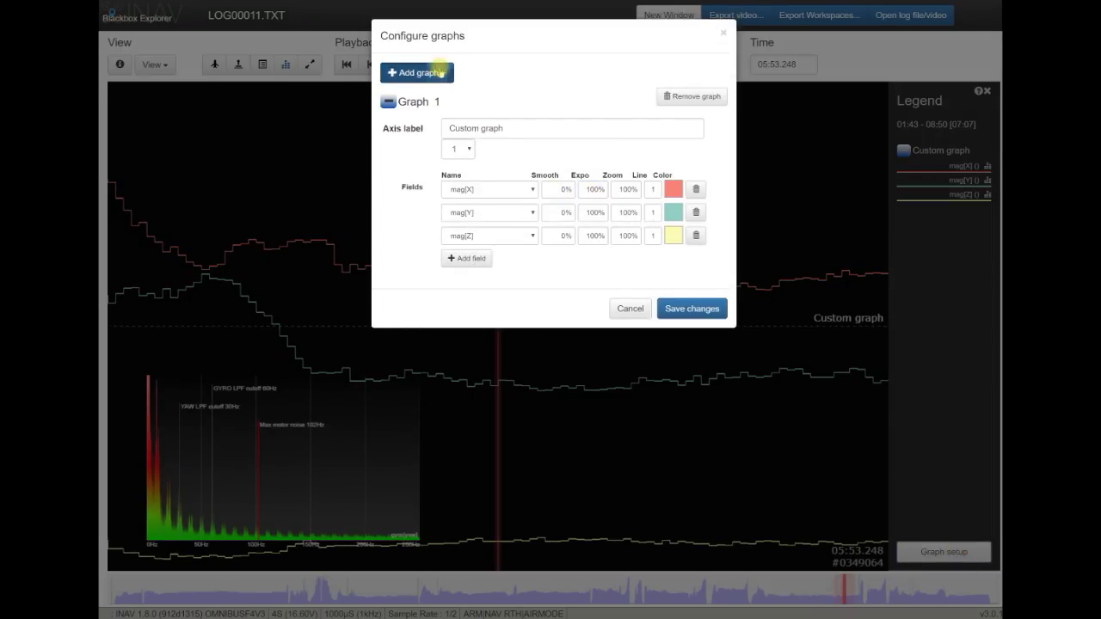
left_click(440, 72)
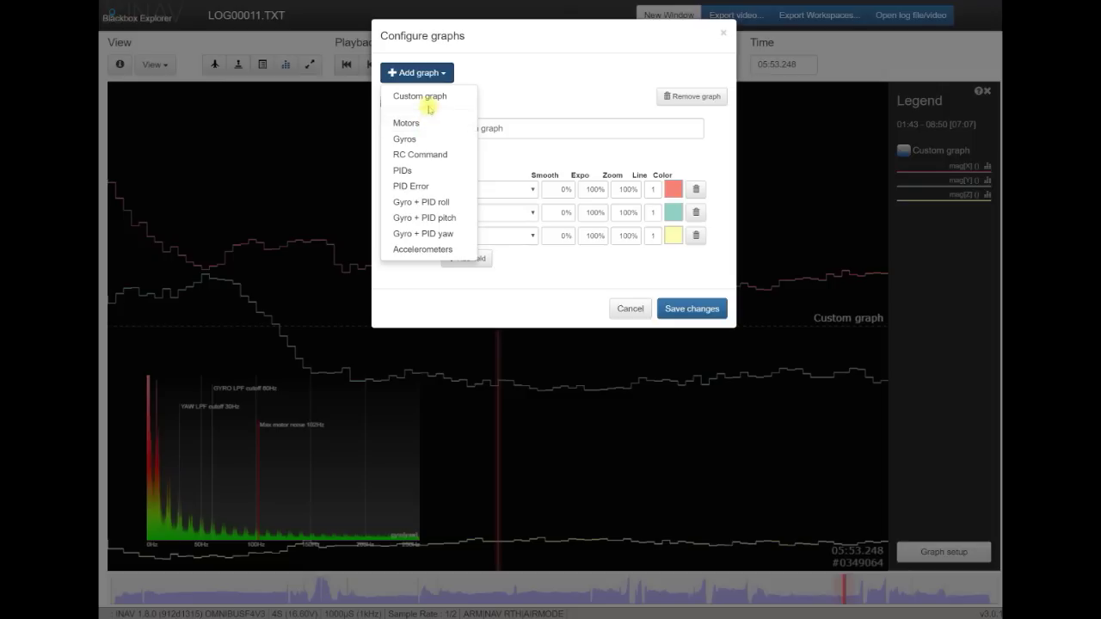
left_click(435, 155)
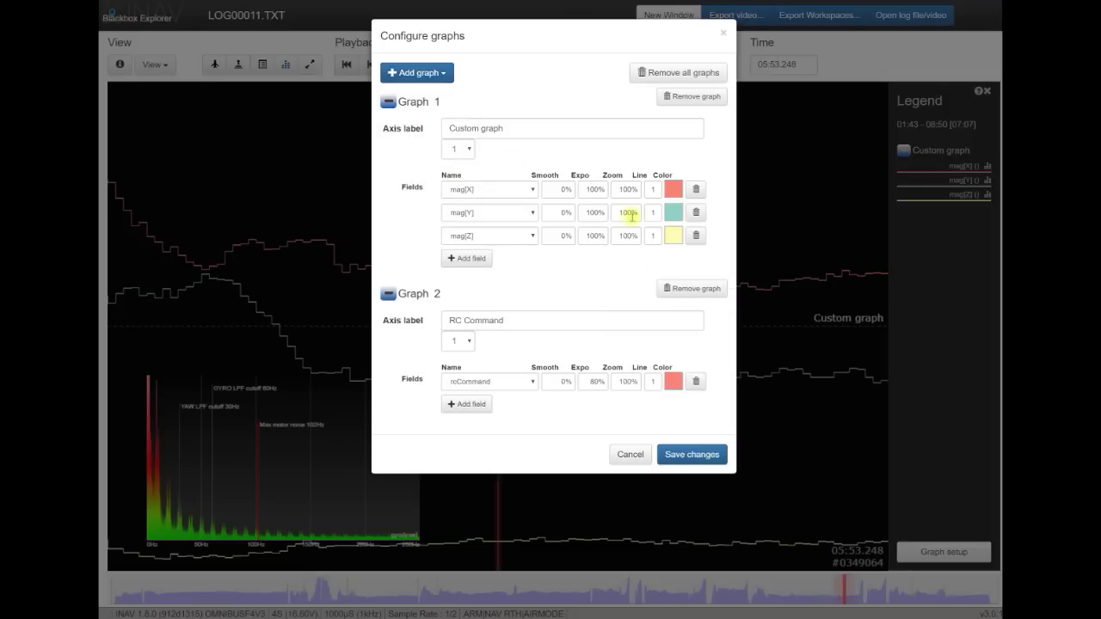
left_click(702, 455)
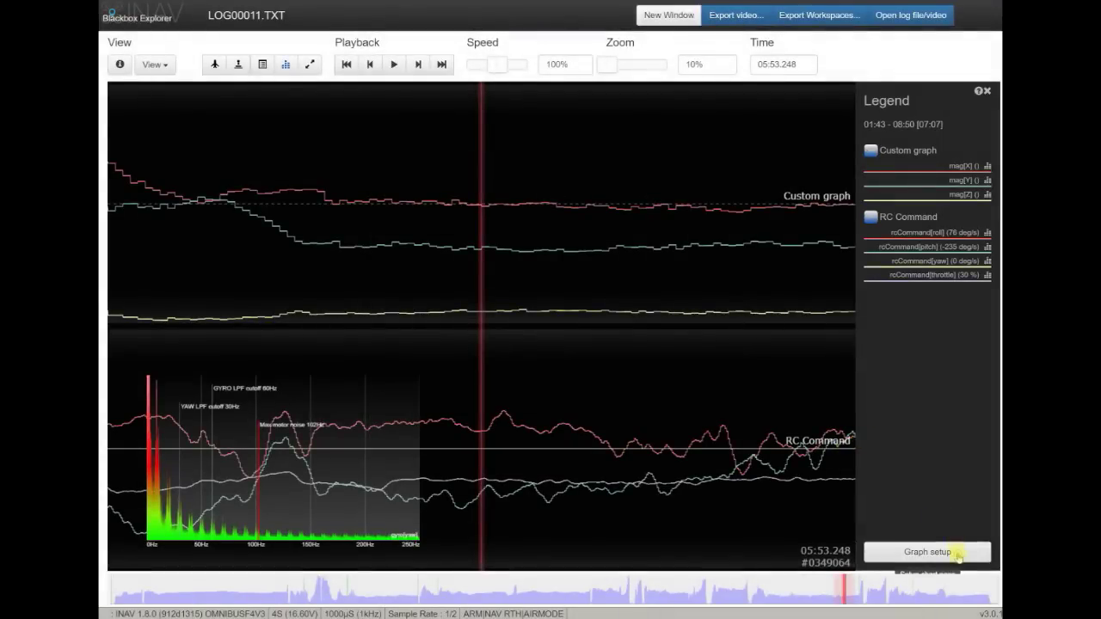
left_click(963, 553)
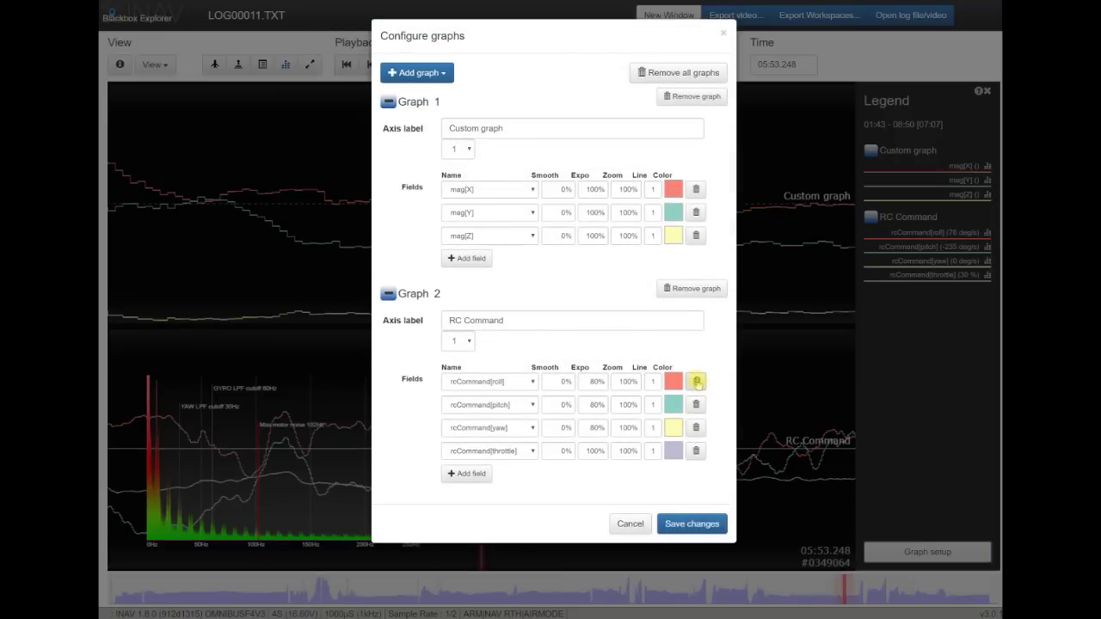
left_click(697, 382)
left_click(697, 382)
left_click(697, 382)
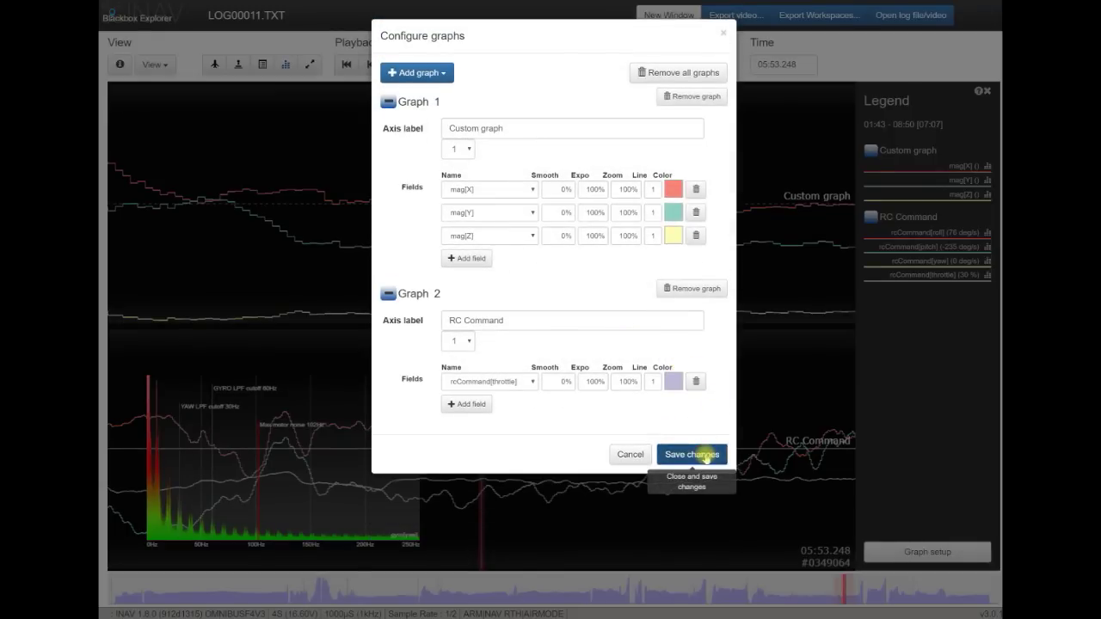
left_click(704, 455)
left_click(286, 64)
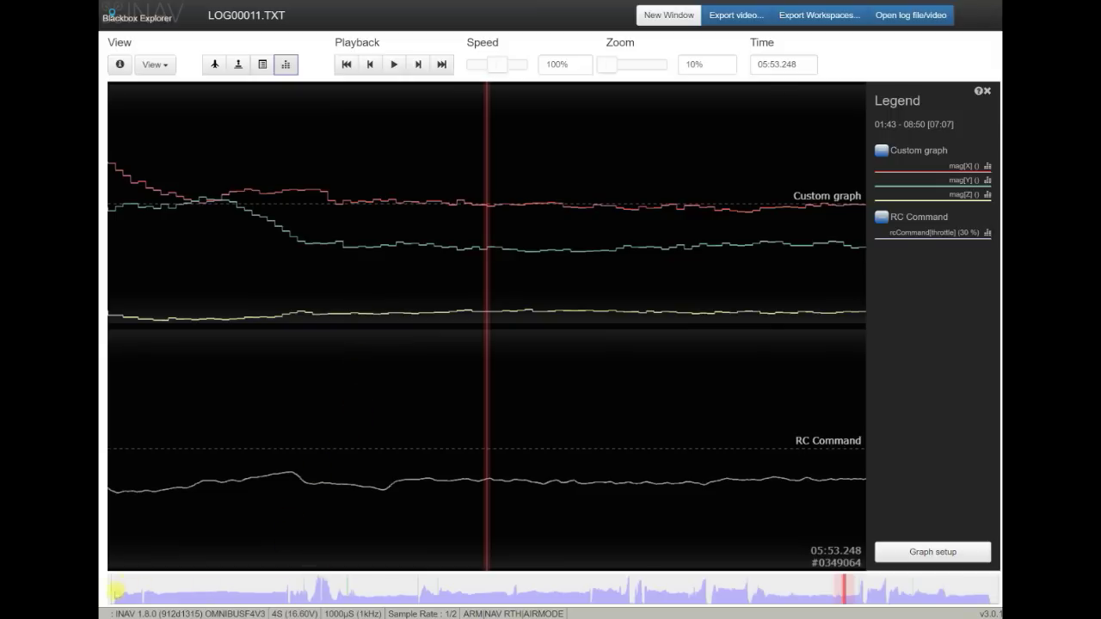
Step: Browse the flight start from 00:04 to about 00:17, toggling the quadcopter motor overlay
left_click_drag(115, 592, 121, 592)
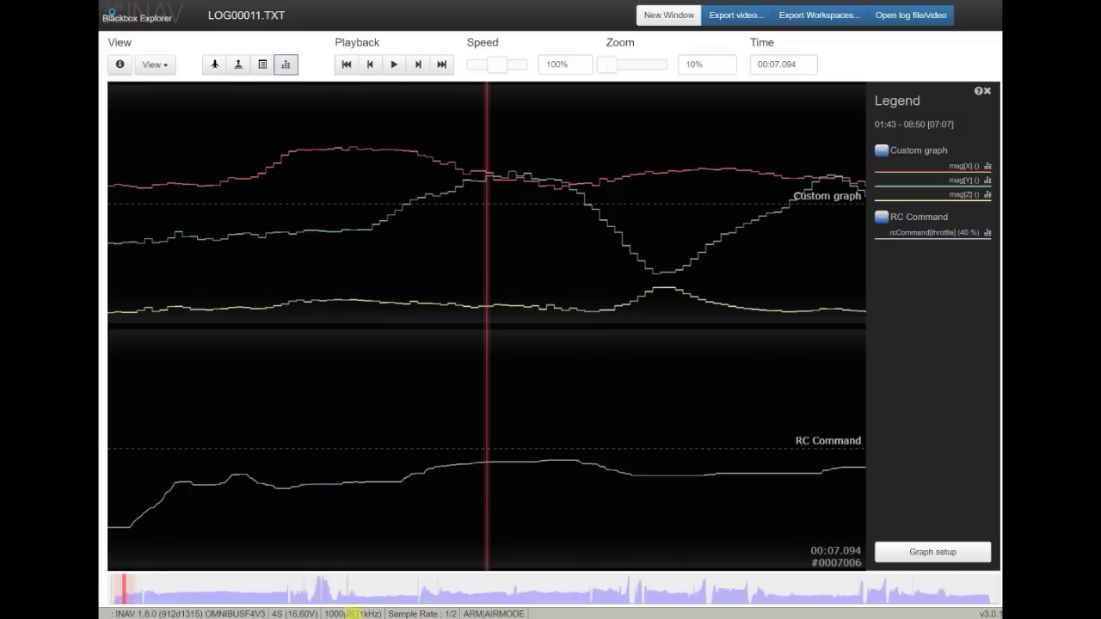
left_click(124, 588)
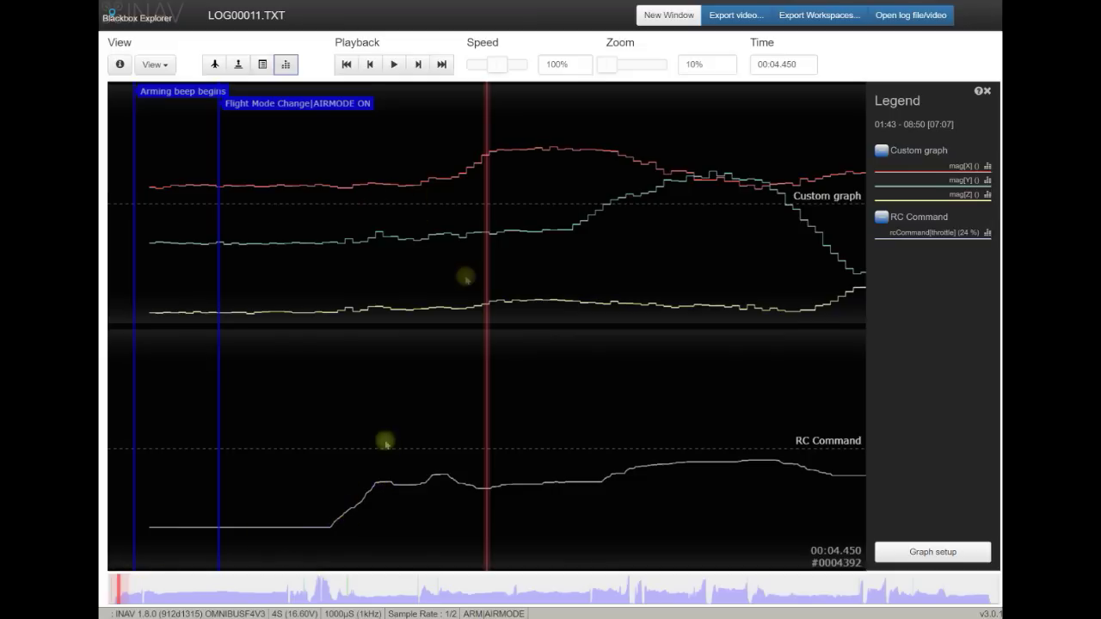
left_click(141, 590)
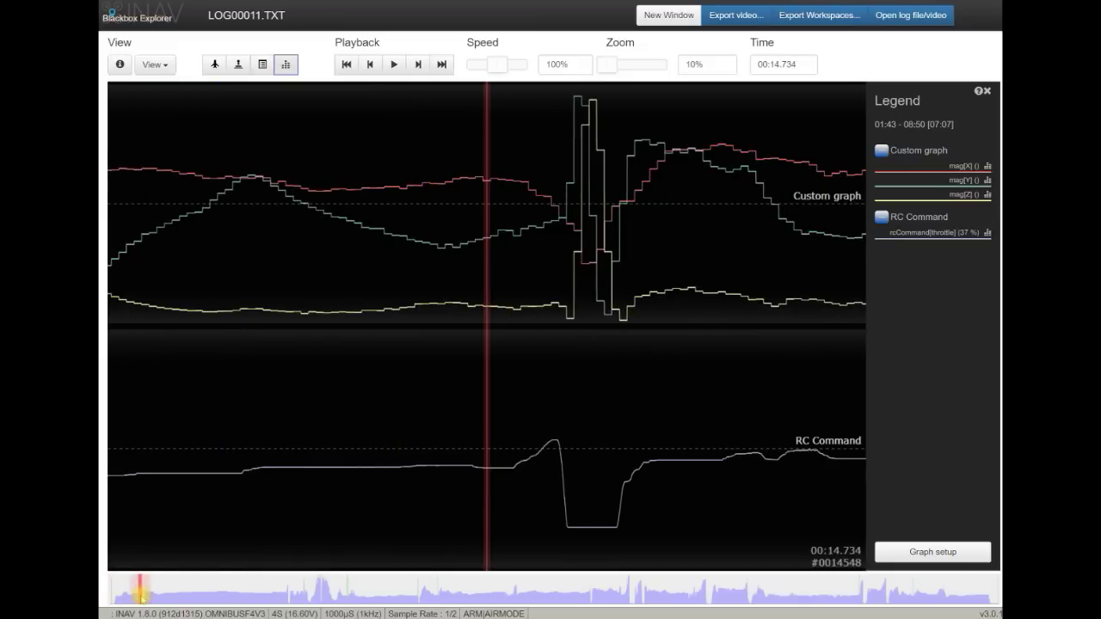
left_click(141, 591)
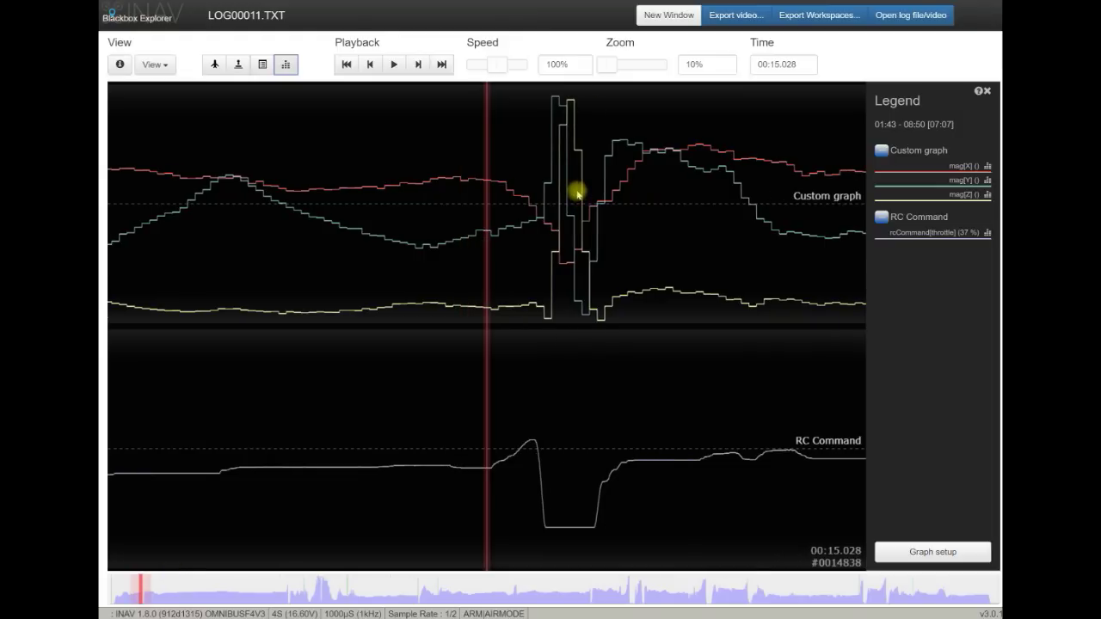
left_click(214, 65)
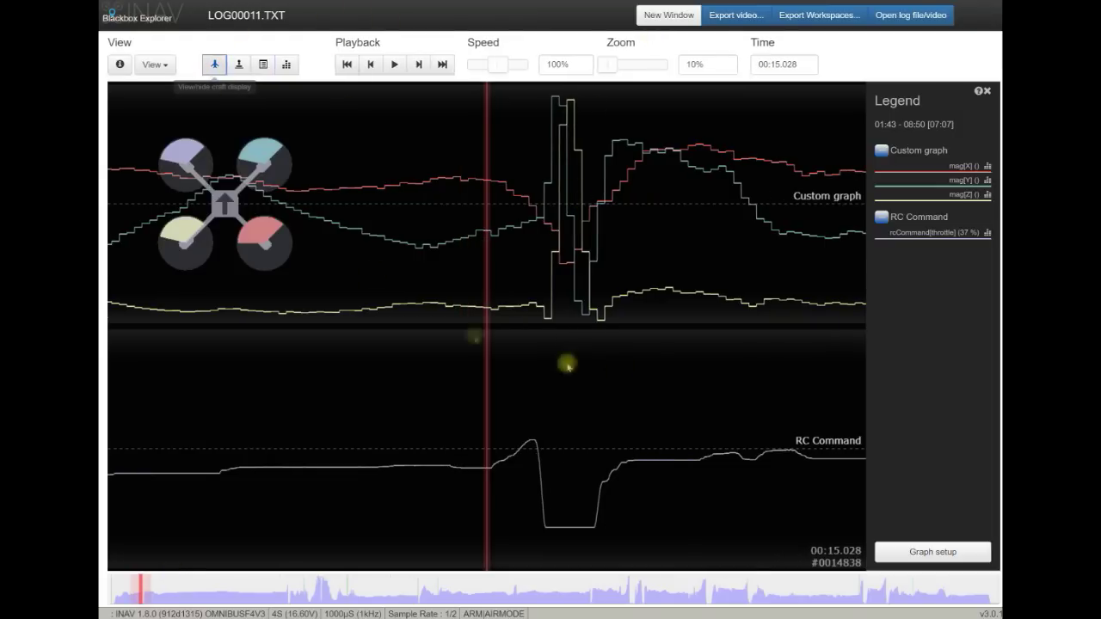
left_click_drag(628, 367, 597, 361)
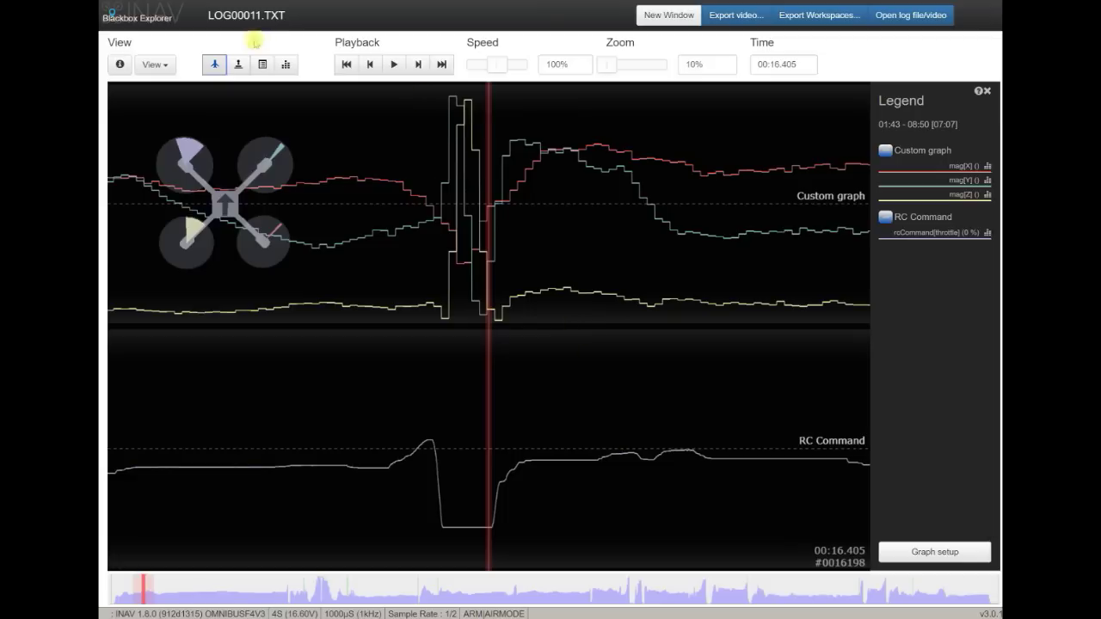
left_click(213, 68)
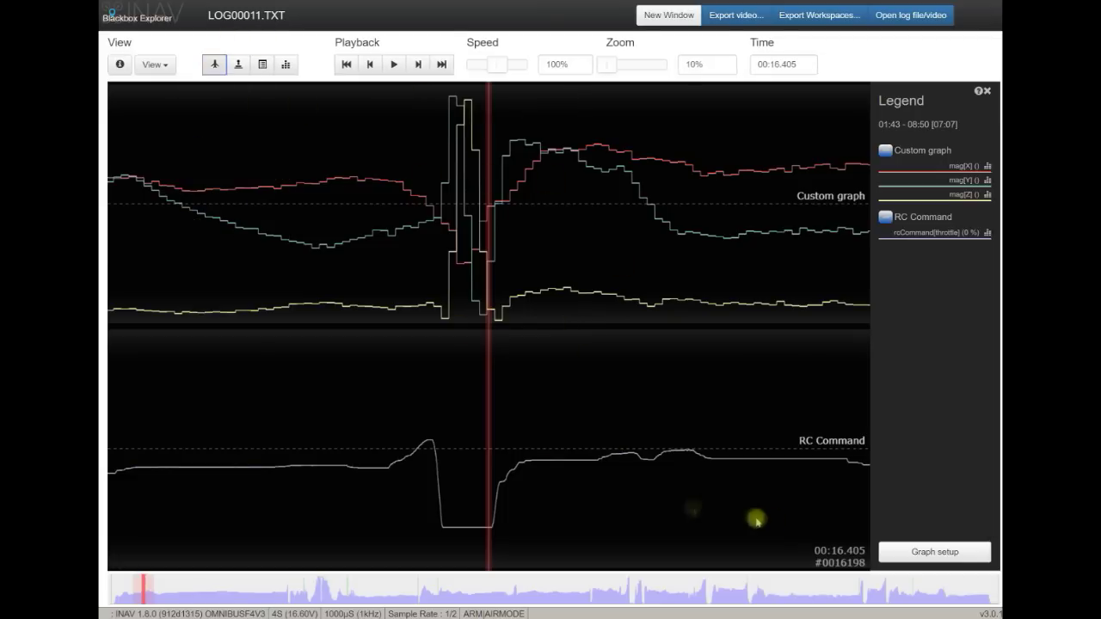
left_click_drag(720, 482, 516, 497)
Step: Turn the motor overlay back on and browse from about 01:37 through 03:39 to 06:00
left_click(318, 589)
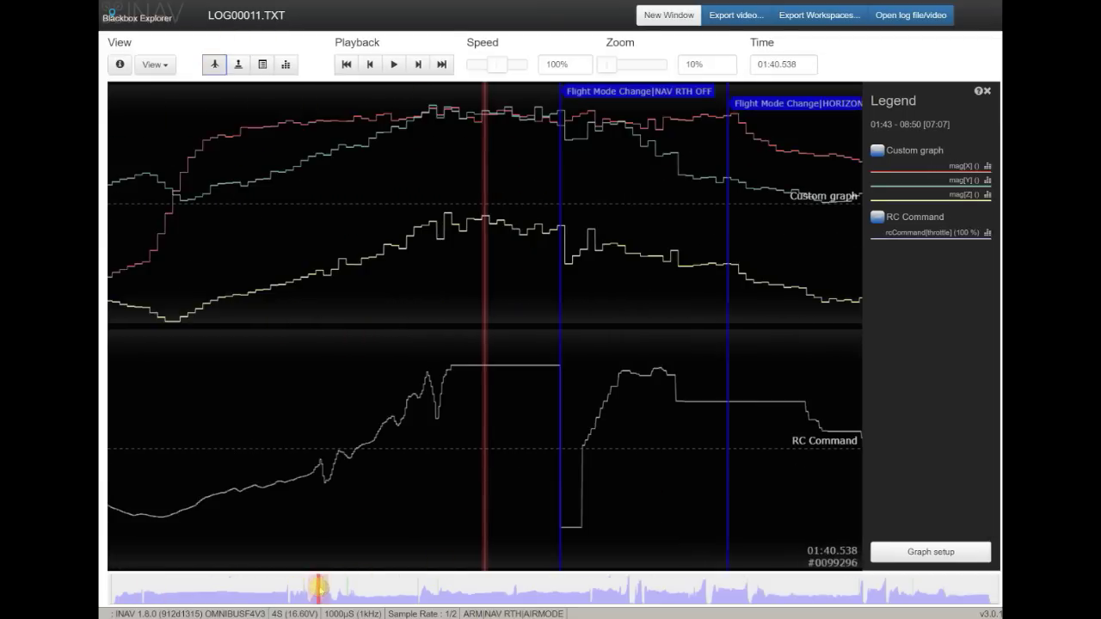
left_click_drag(324, 588, 313, 589)
left_click(214, 65)
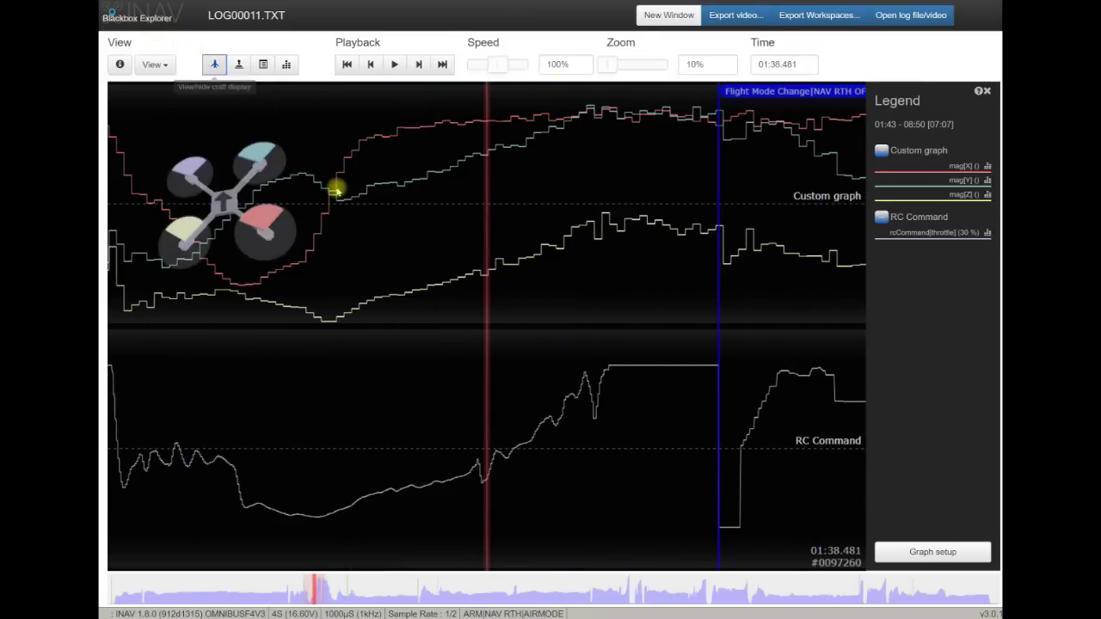
left_click_drag(454, 275, 129, 234)
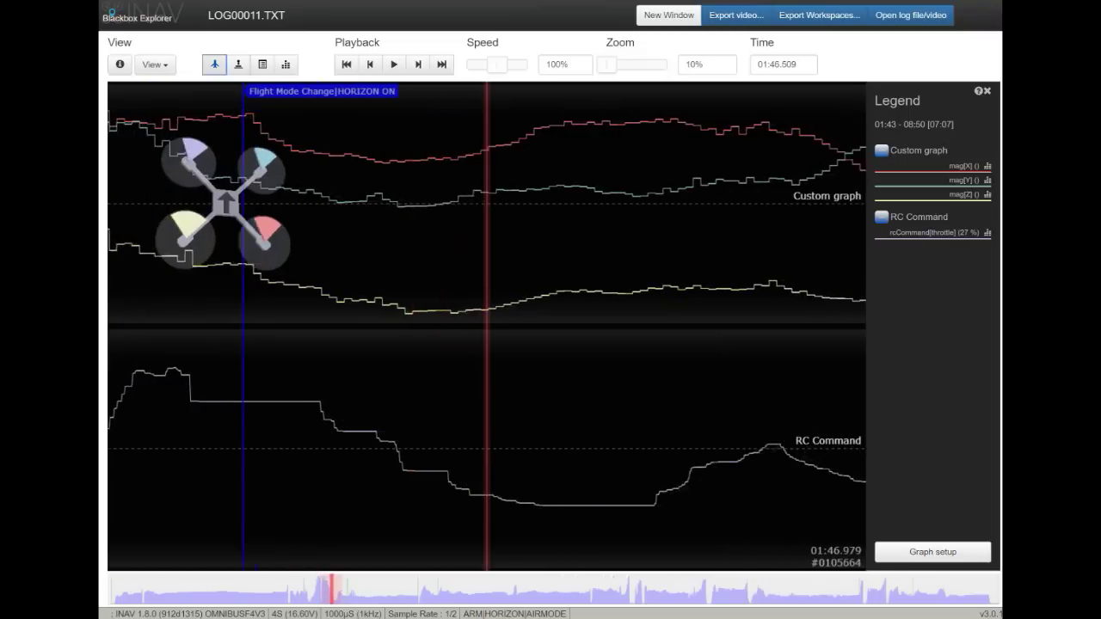
left_click_drag(589, 268, 256, 258)
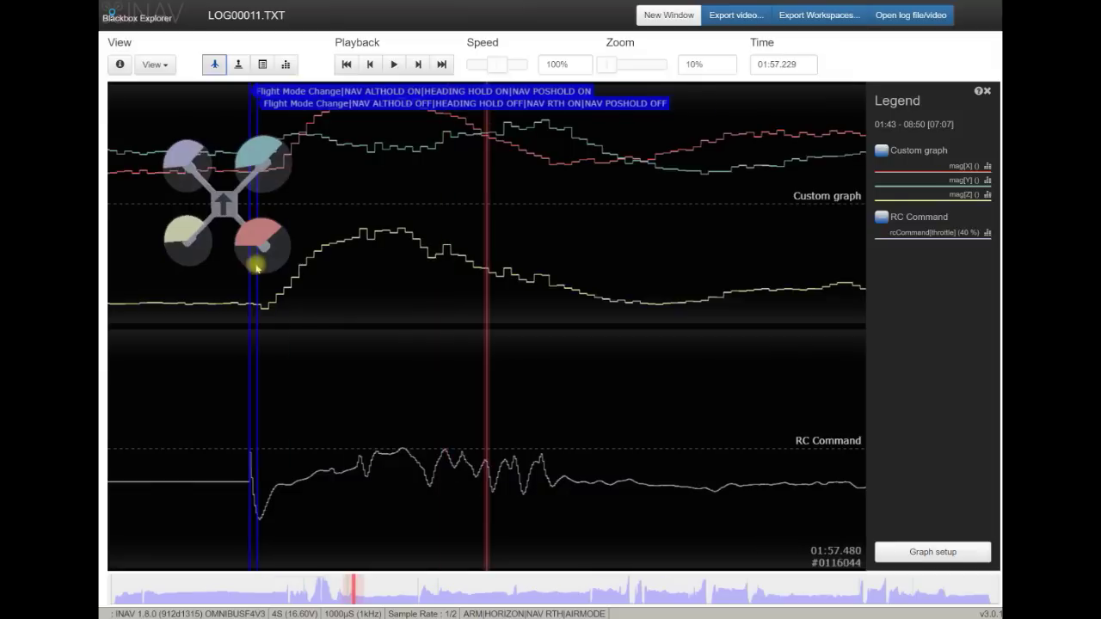
left_click(537, 590)
left_click_drag(540, 589, 703, 593)
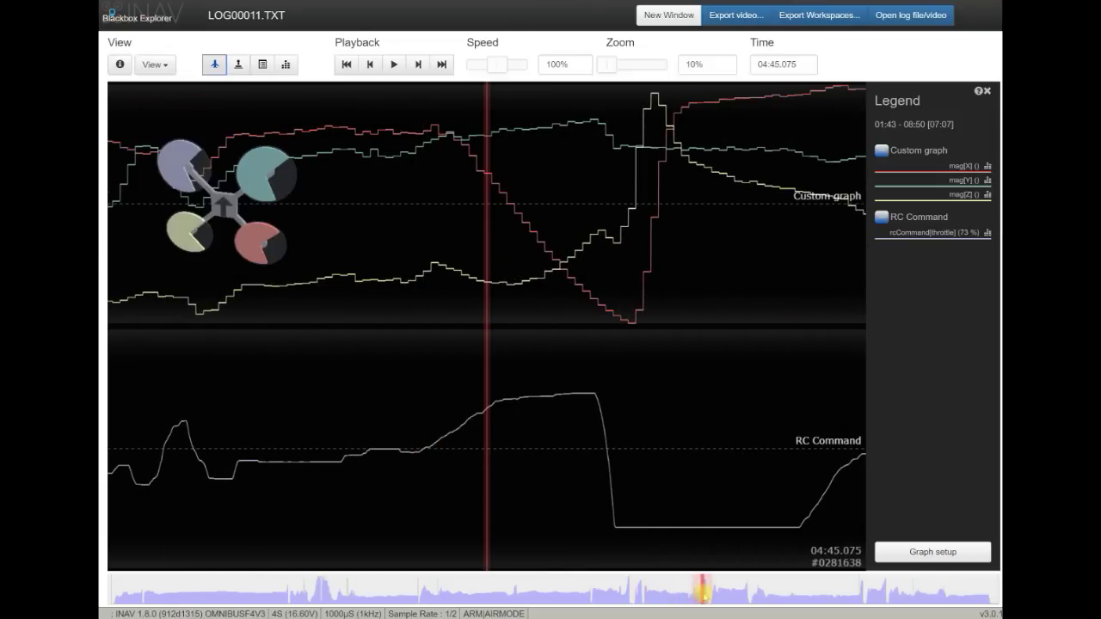
mouse_move(703, 593)
left_mouse_down()
mouse_move(889, 593)
mouse_move(110, 574)
left_mouse_up()
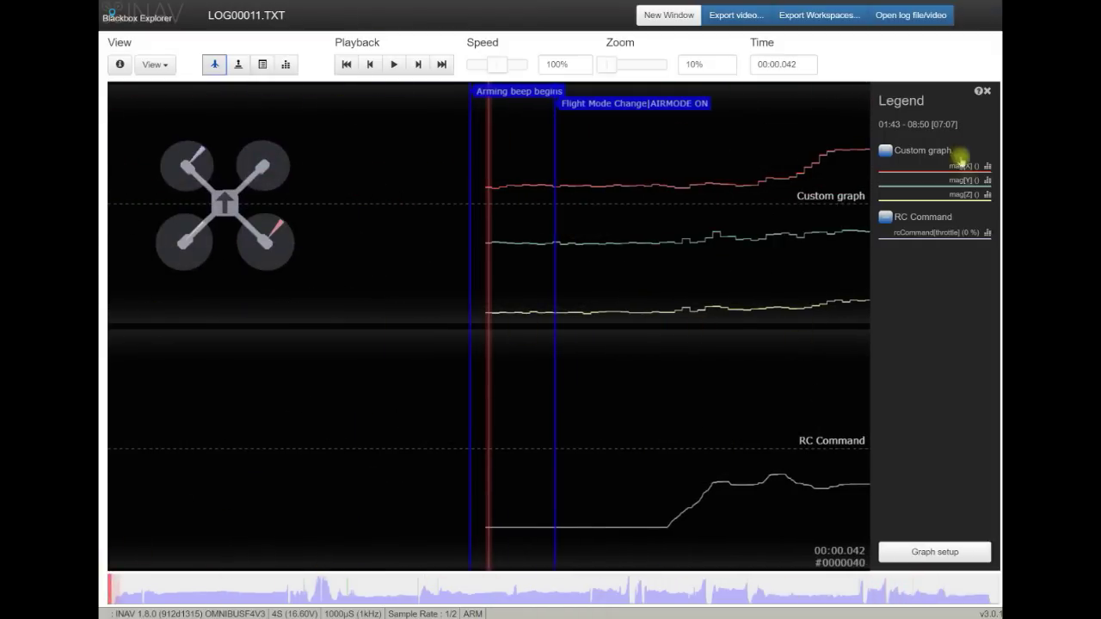
Step: Clear all graphs and add a single custom graph plotting only the baro field
left_click(955, 551)
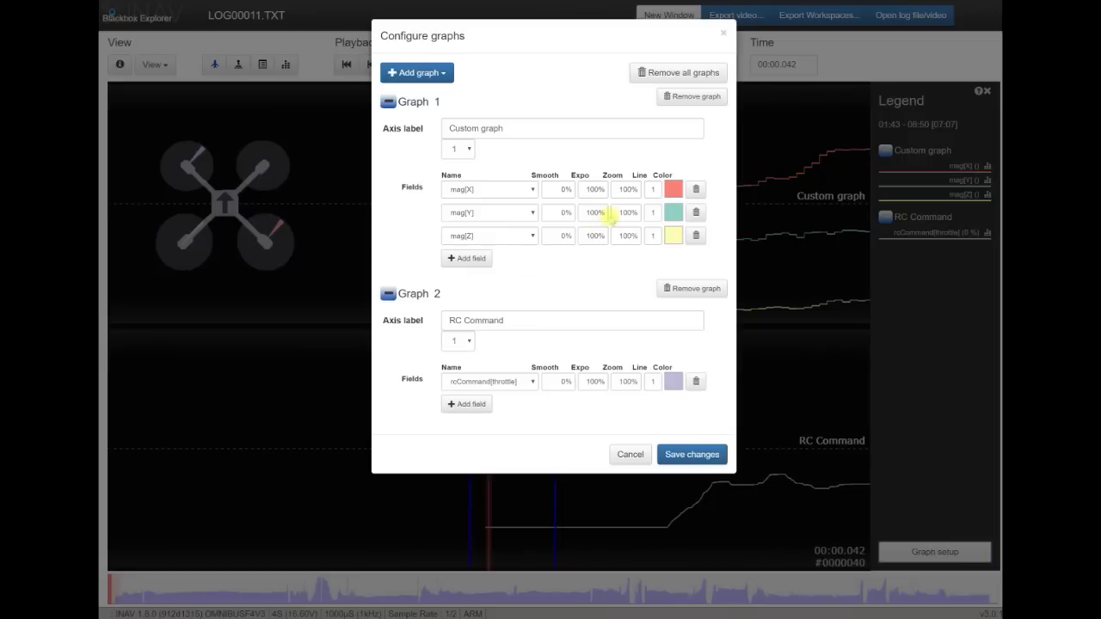
left_click(696, 188)
double_click(696, 189)
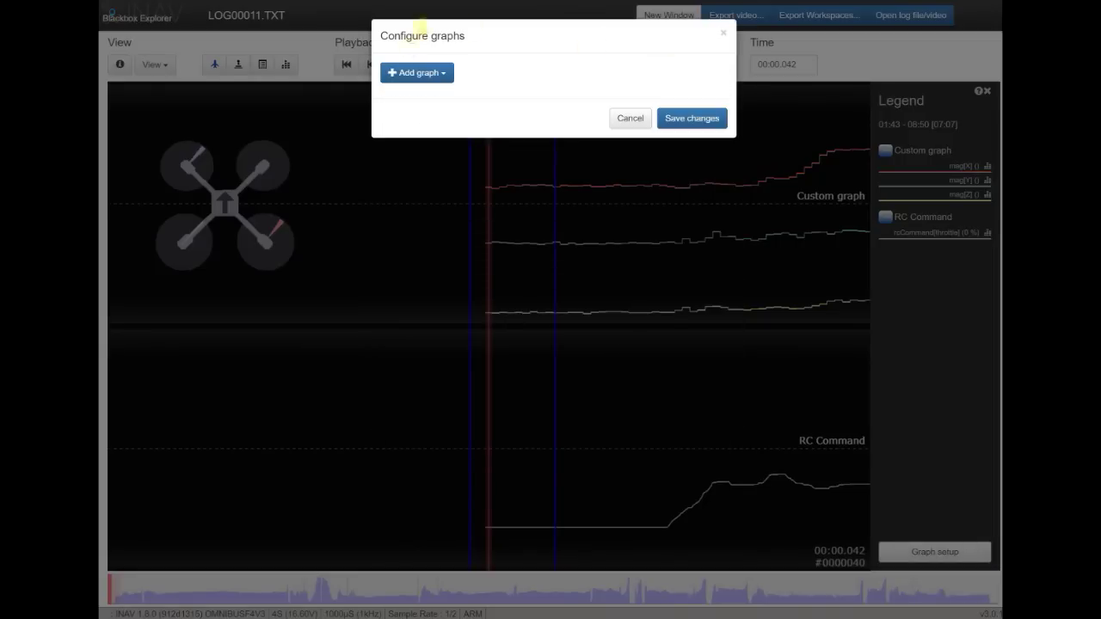
left_click(435, 73)
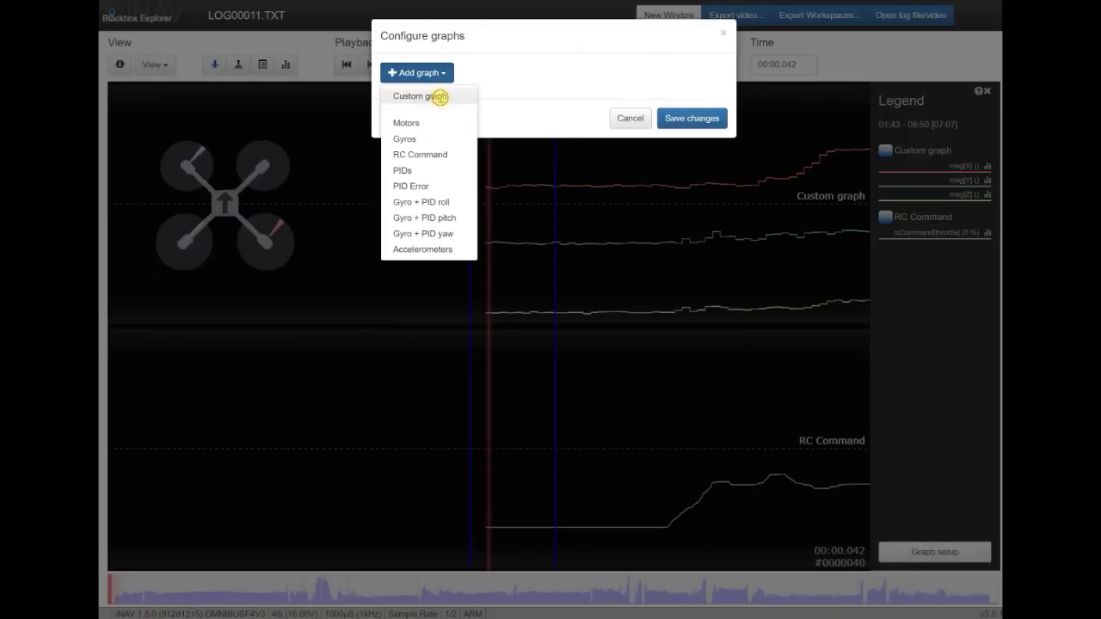
left_click(439, 96)
left_click(503, 191)
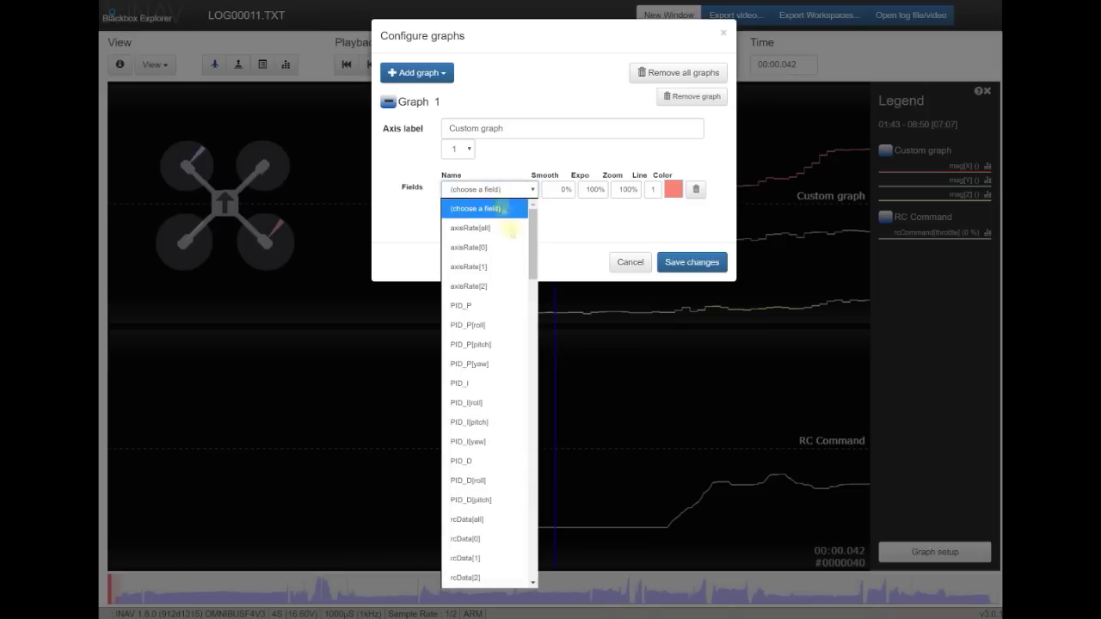
left_click_drag(534, 239, 544, 327)
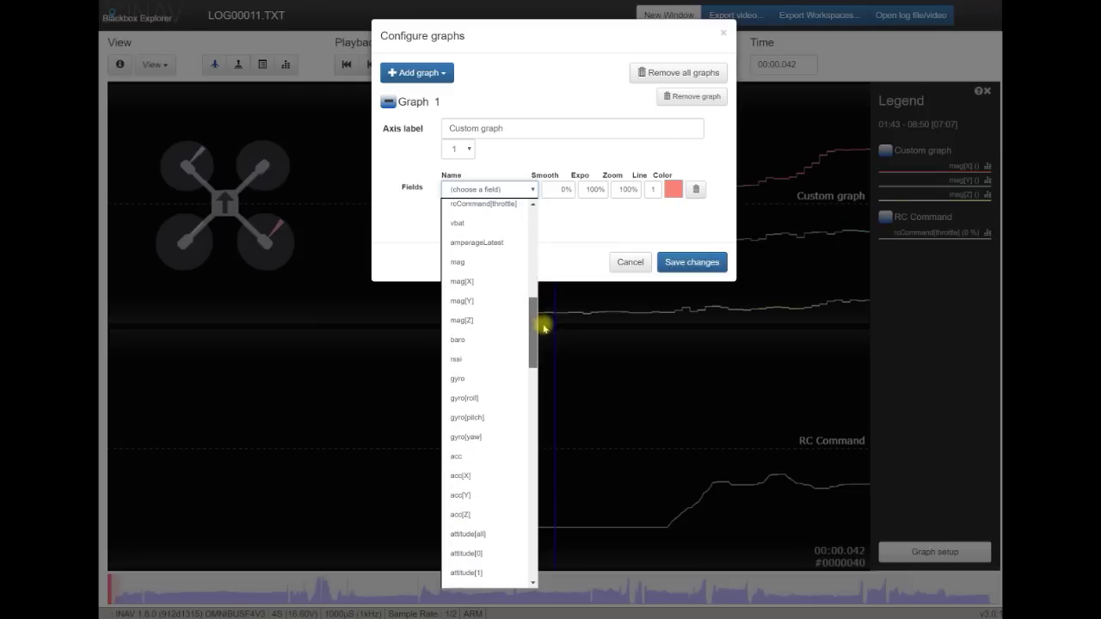
left_click(506, 340)
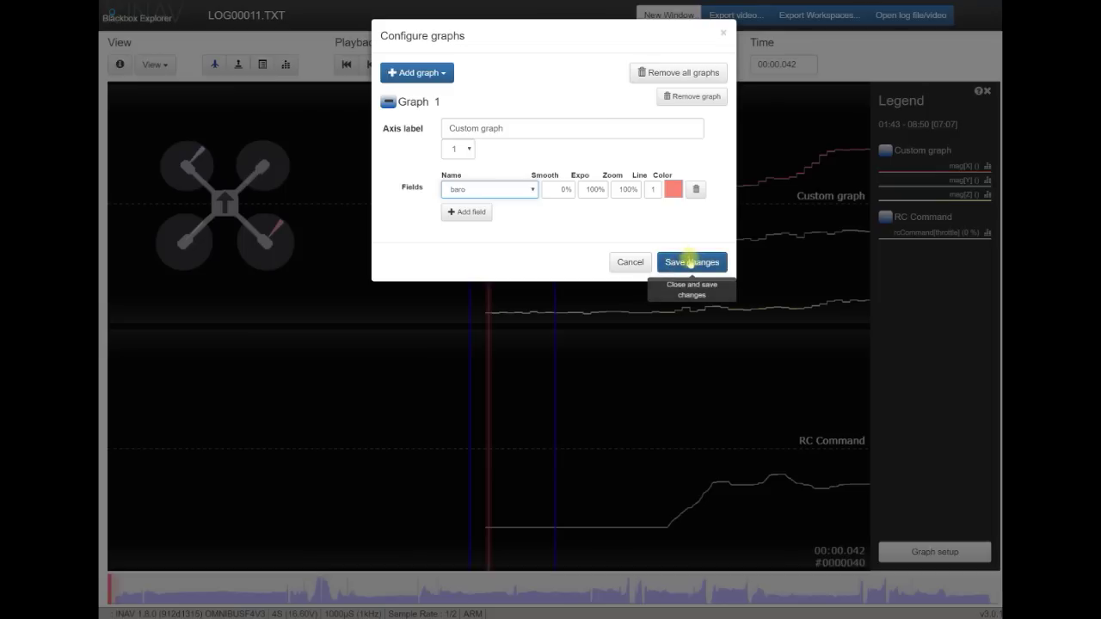
left_click(691, 262)
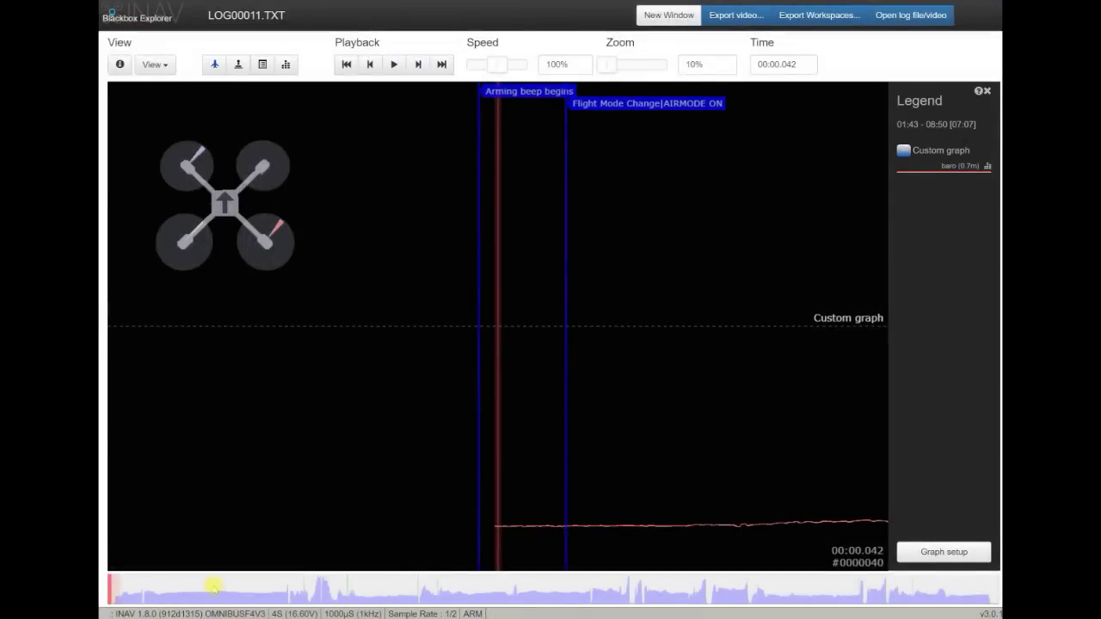
Step: Move playback to 05:09.758, where baro altitude peaks near the NAV ALTHOLD change
left_click_drag(213, 586, 754, 607)
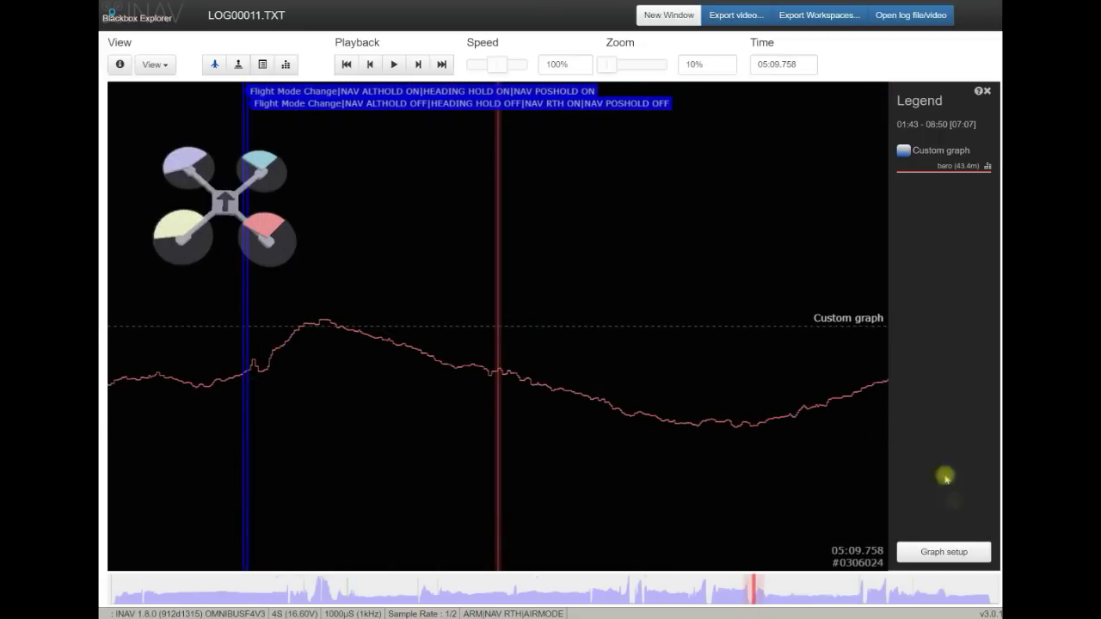
Step: Add a second custom graph, Graph 2, plotting navPos[2] beneath the baro graph
left_click(977, 554)
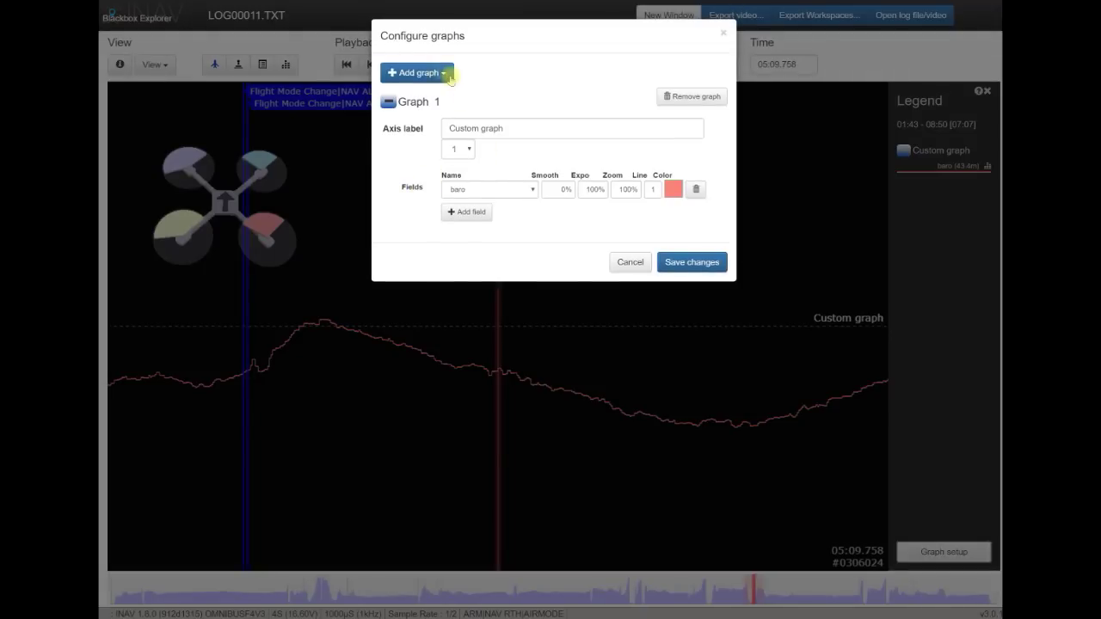
left_click(447, 76)
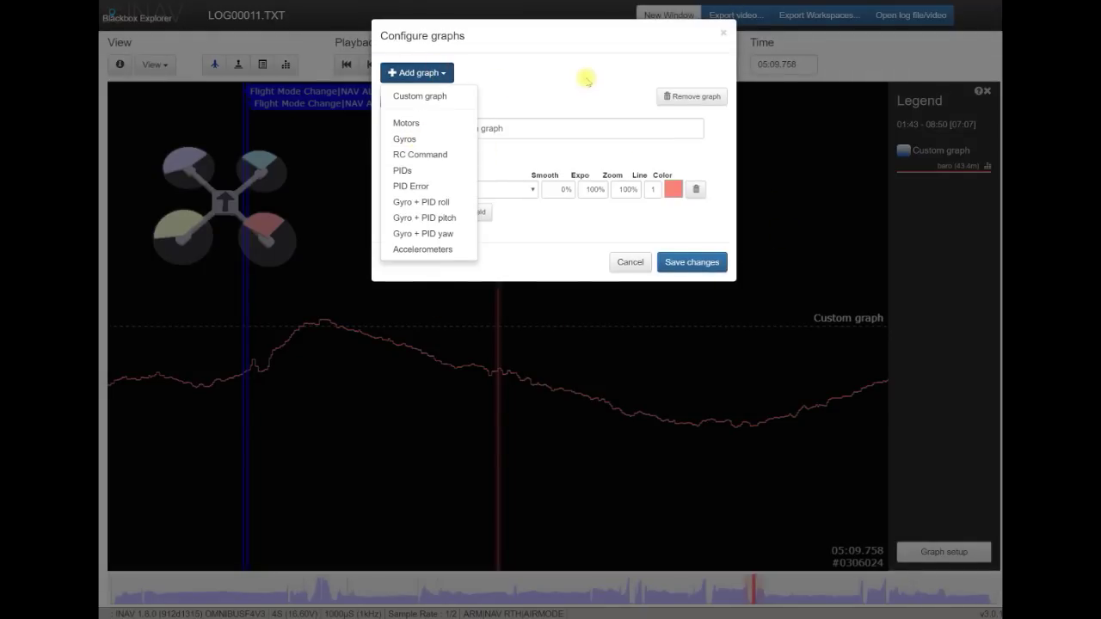
left_click(430, 97)
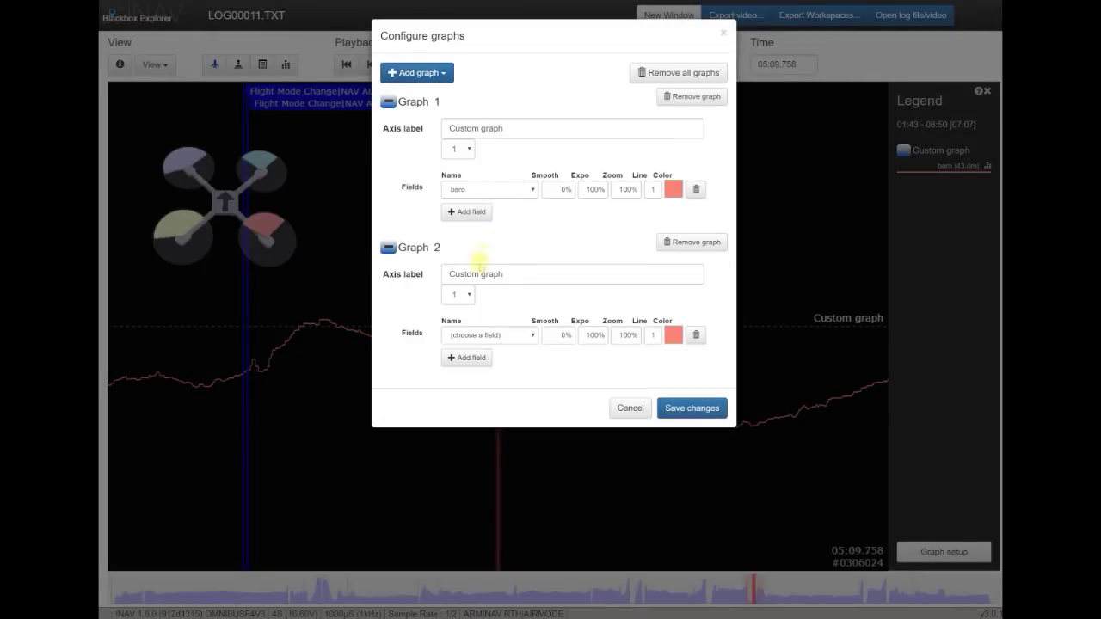
left_click(514, 335)
left_click_drag(532, 17, 526, 177)
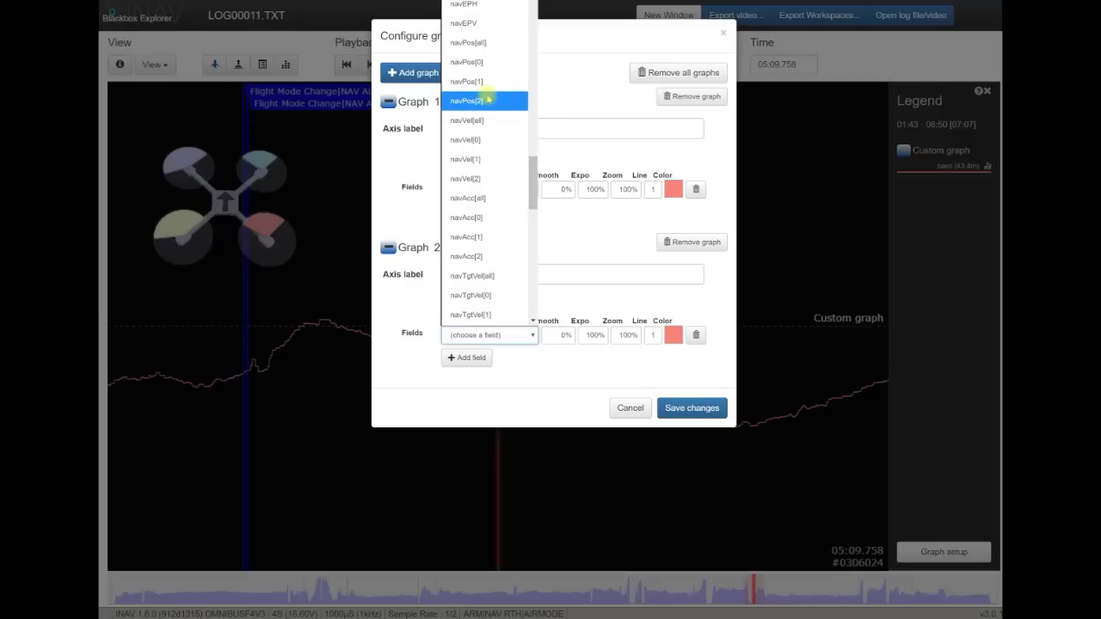
left_click(486, 101)
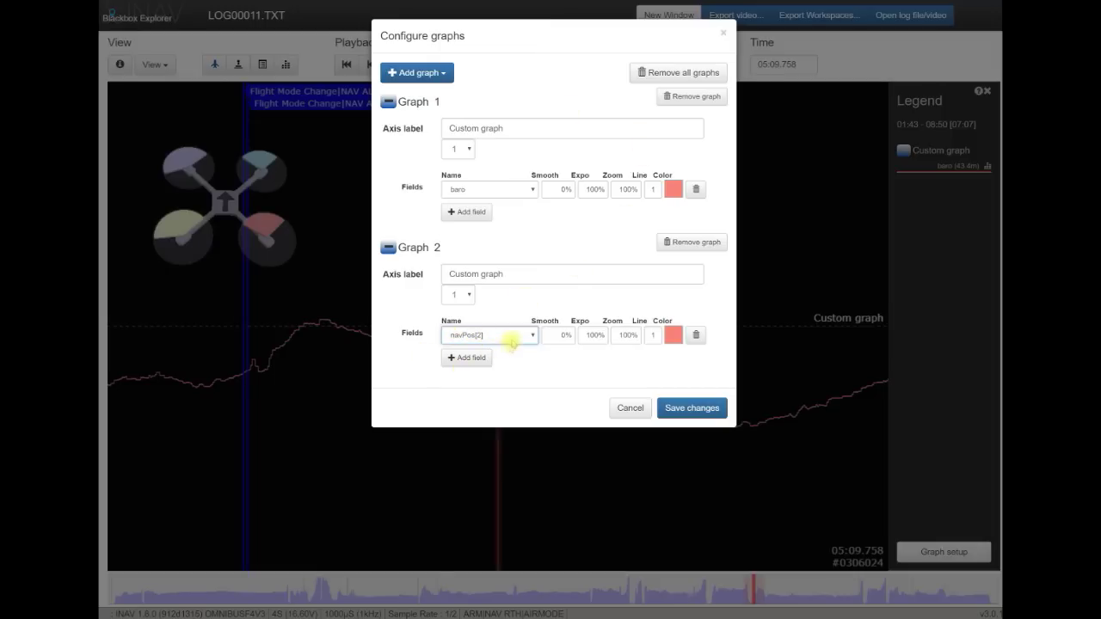
left_click(669, 408)
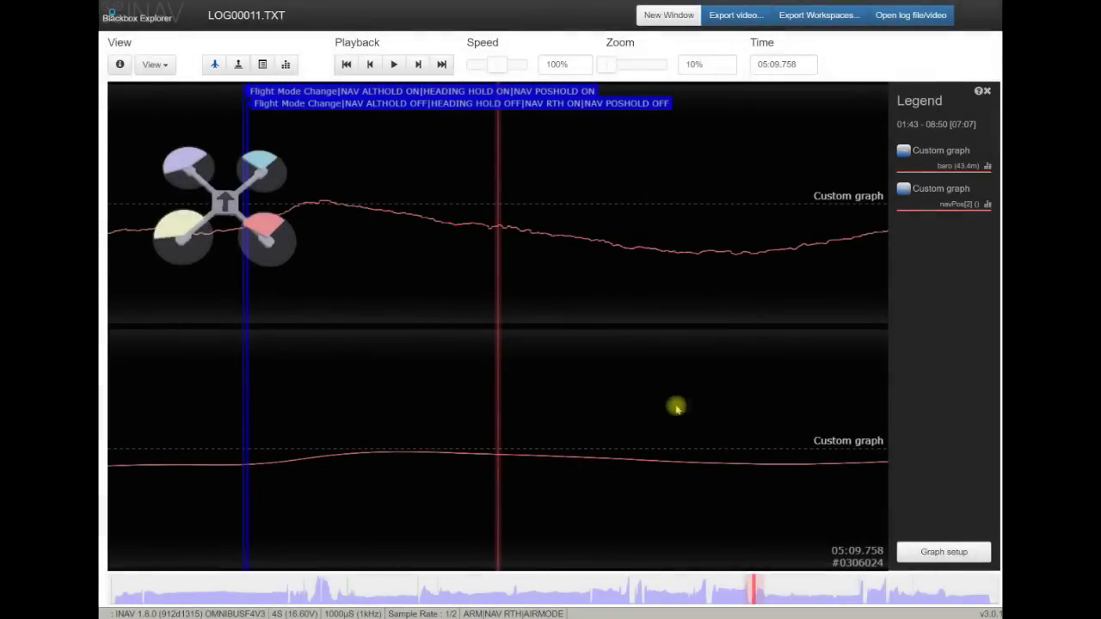
Step: Pan the baro and navPos[2] traces forward from 05:07 to about 06:13
mouse_move(484, 428)
left_mouse_down()
mouse_move(575, 419)
mouse_move(500, 435)
left_mouse_up()
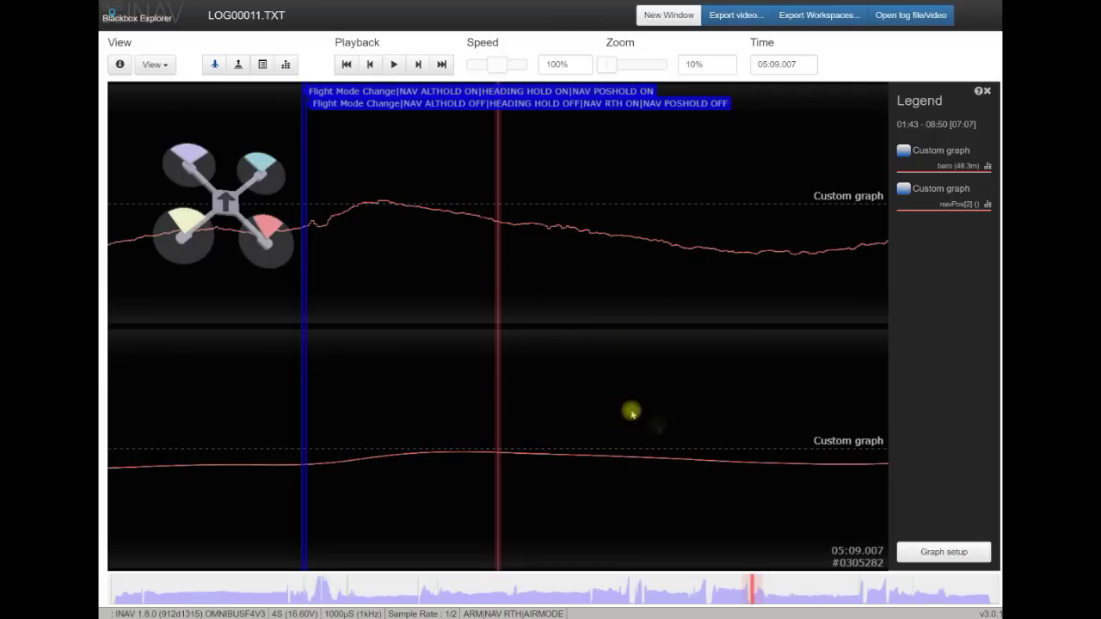
left_click_drag(693, 426, 228, 472)
left_click_drag(529, 393, 327, 397)
left_click_drag(609, 357, 359, 366)
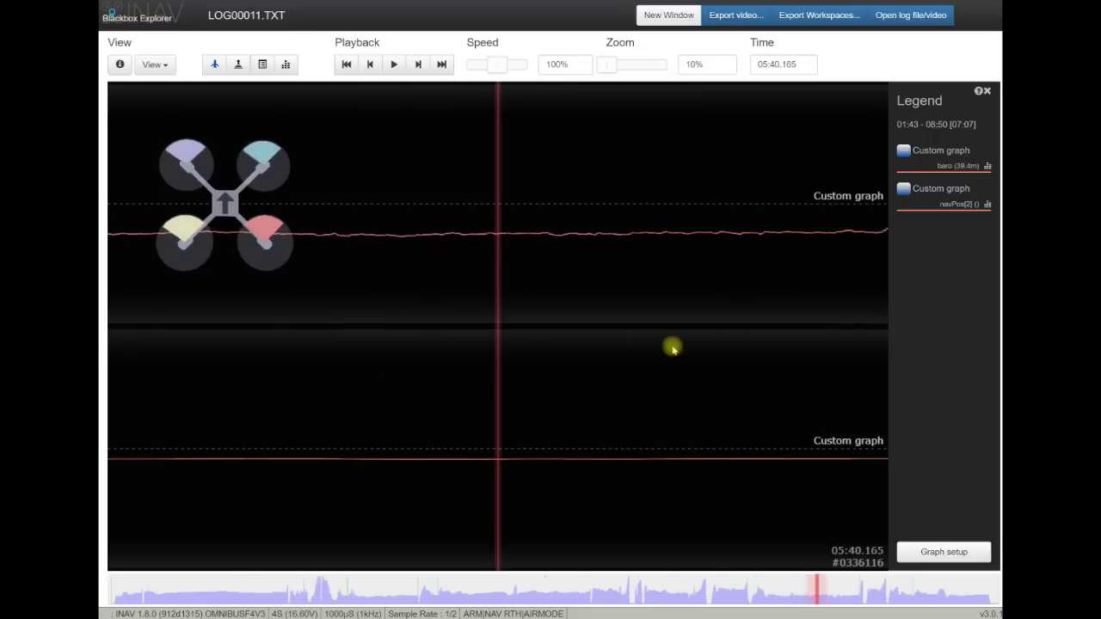
left_click_drag(673, 349, 508, 352)
left_click_drag(709, 350, 379, 364)
mouse_move(865, 366)
left_mouse_down()
mouse_move(573, 364)
mouse_move(590, 370)
left_mouse_up()
left_click_drag(884, 591, 887, 590)
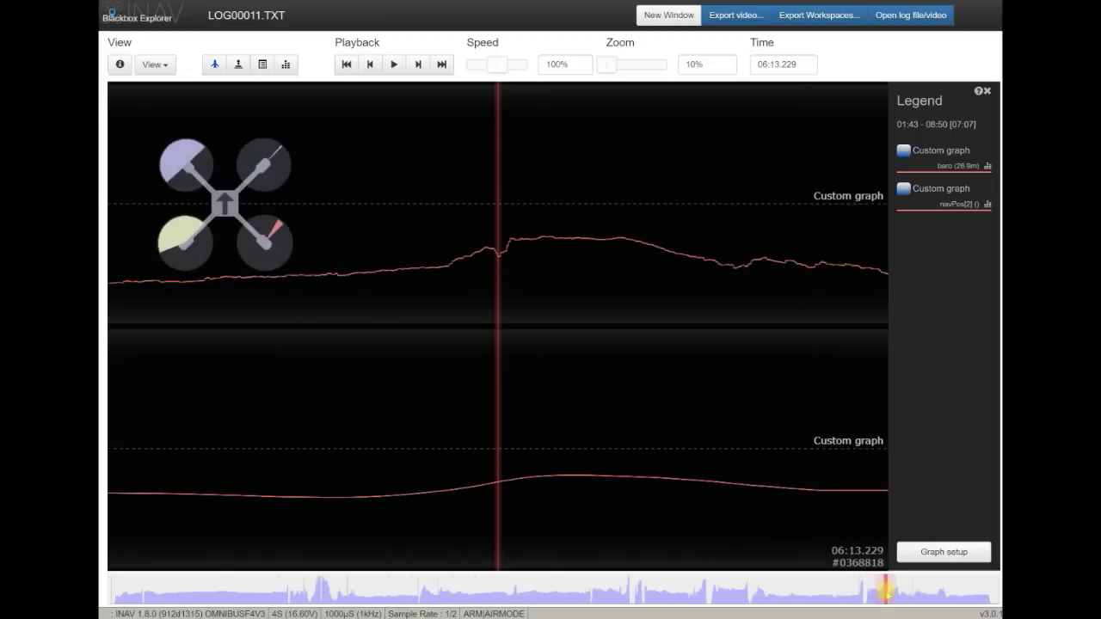
mouse_move(633, 382)
left_mouse_down()
mouse_move(654, 381)
mouse_move(617, 386)
mouse_move(760, 408)
left_mouse_up()
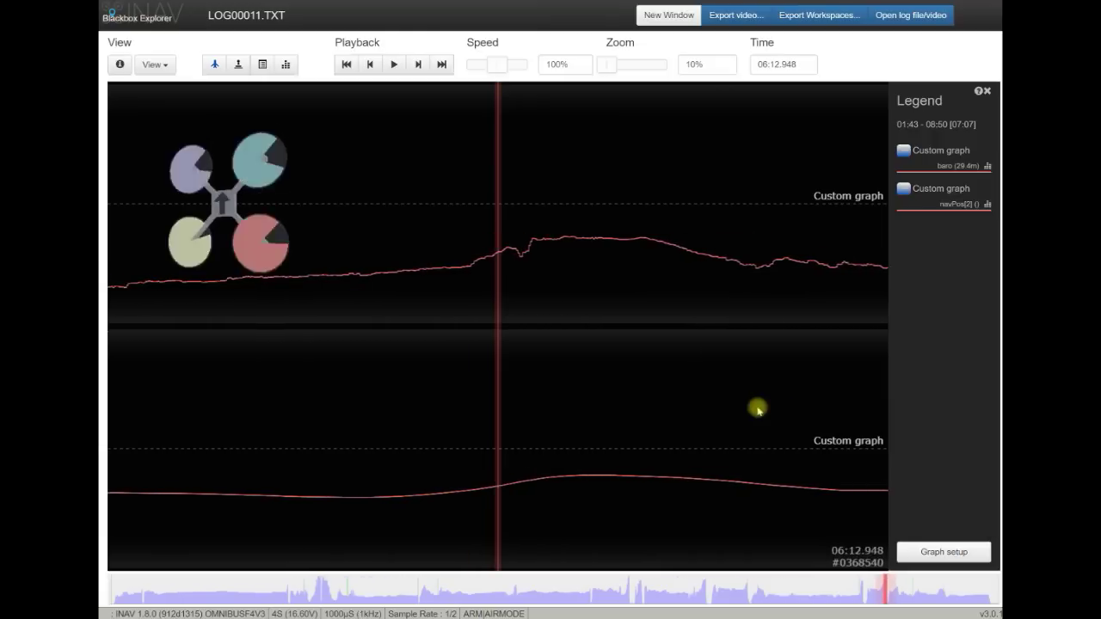
Step: Scrub back from about 04:15 through 02:37 and 01:24 to the start of the log
left_click(641, 589)
left_click_drag(641, 588, 645, 591)
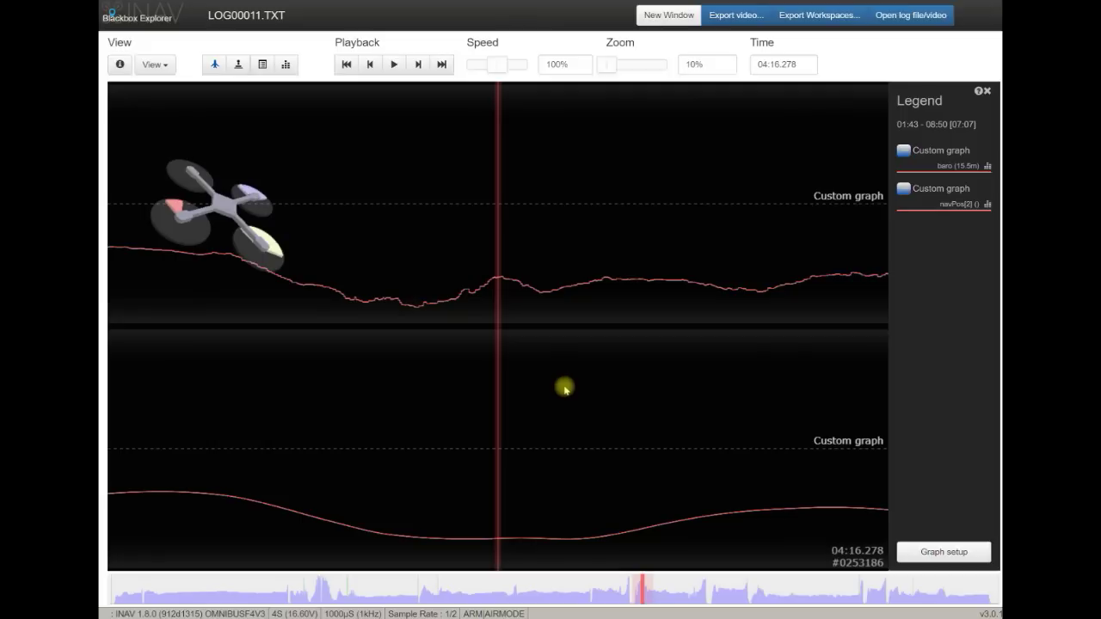
scroll(547, 367, "up", 10)
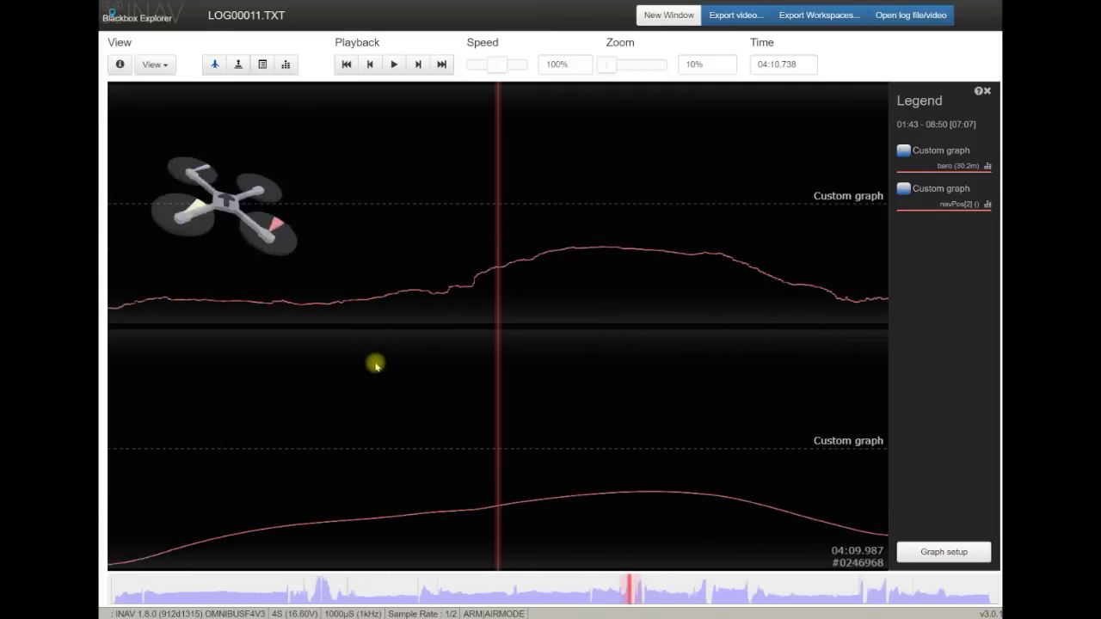
scroll(389, 368, "up", 6)
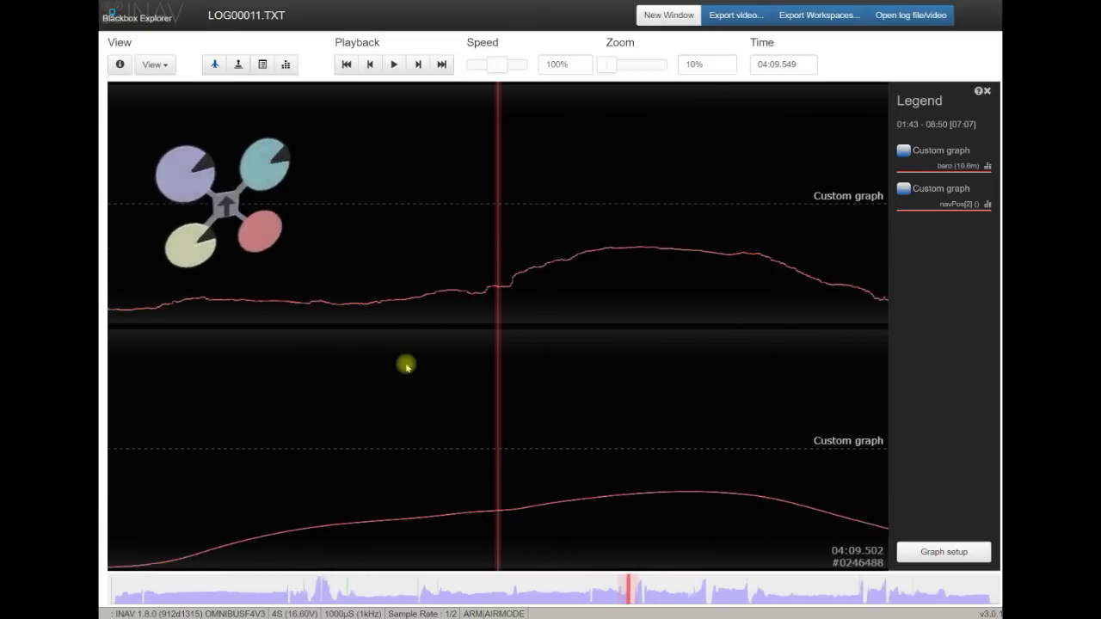
scroll(684, 376, "up", 15)
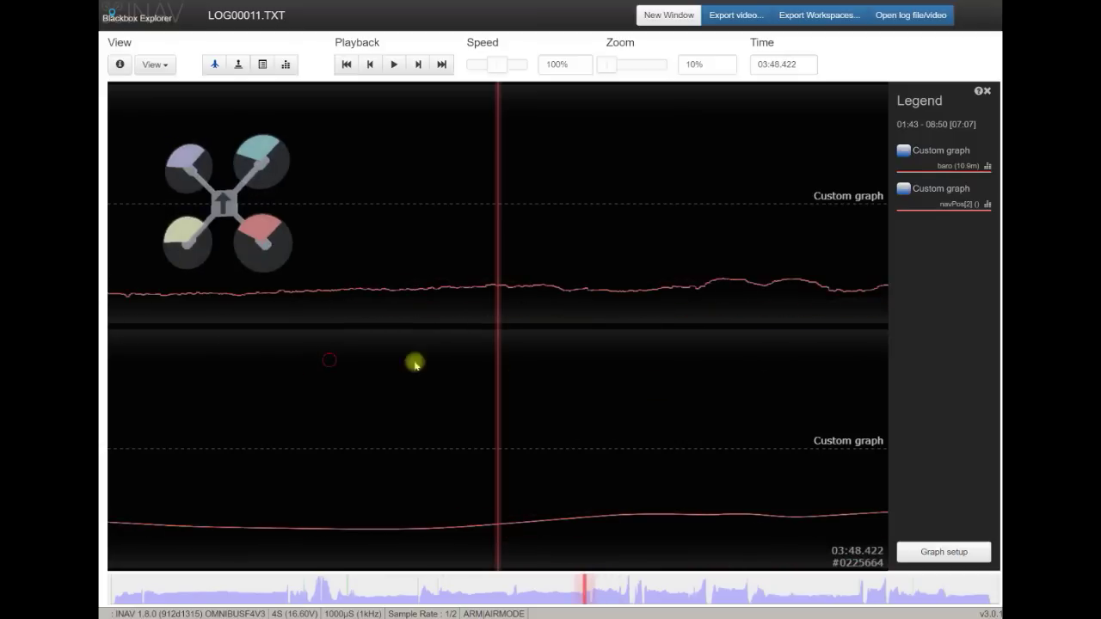
scroll(527, 448, "up", 15)
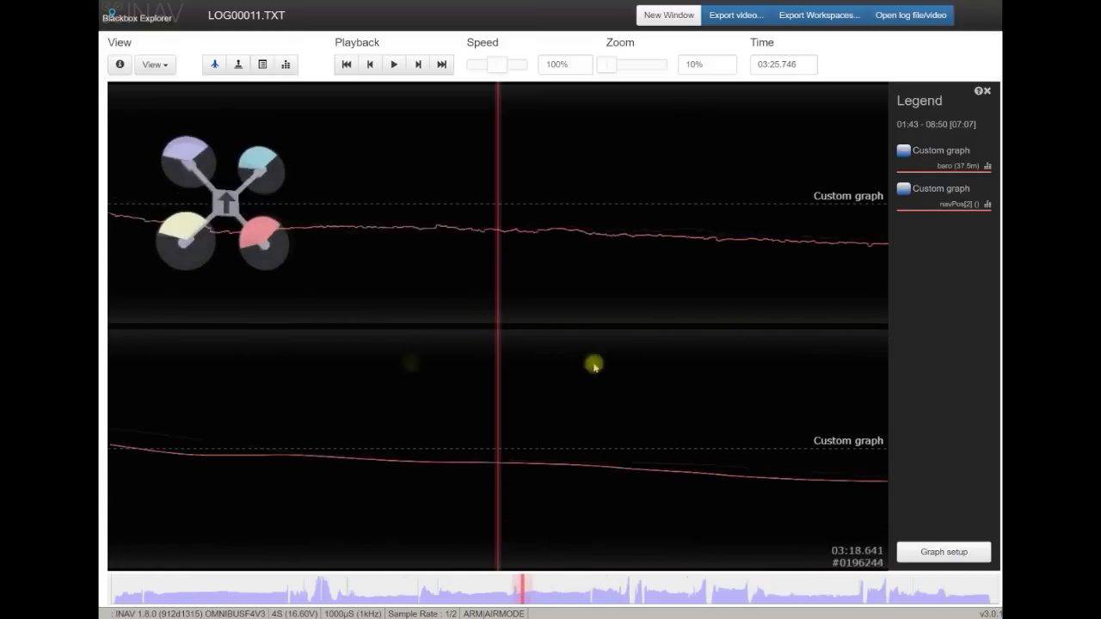
left_click_drag(422, 589, 444, 589)
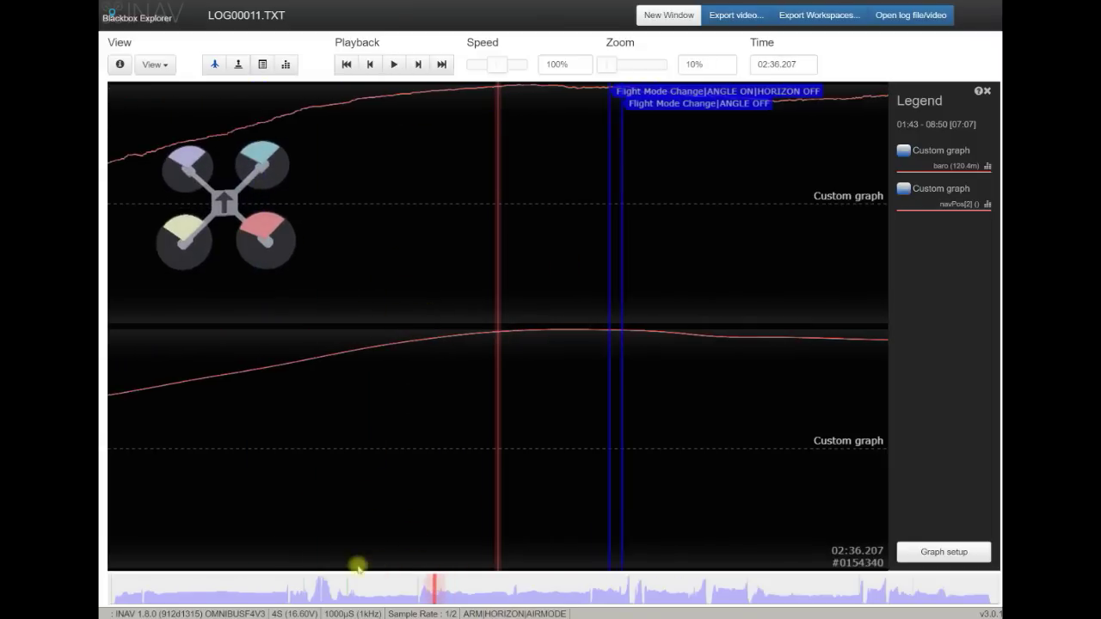
left_click(323, 589)
left_click_drag(330, 589, 104, 592)
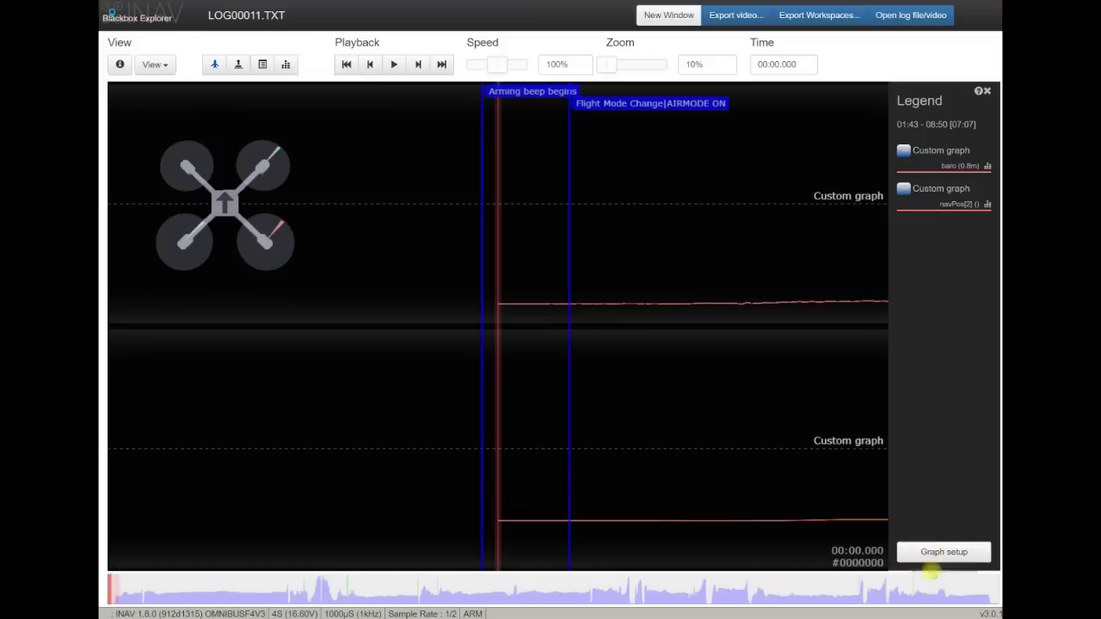
left_click(939, 553)
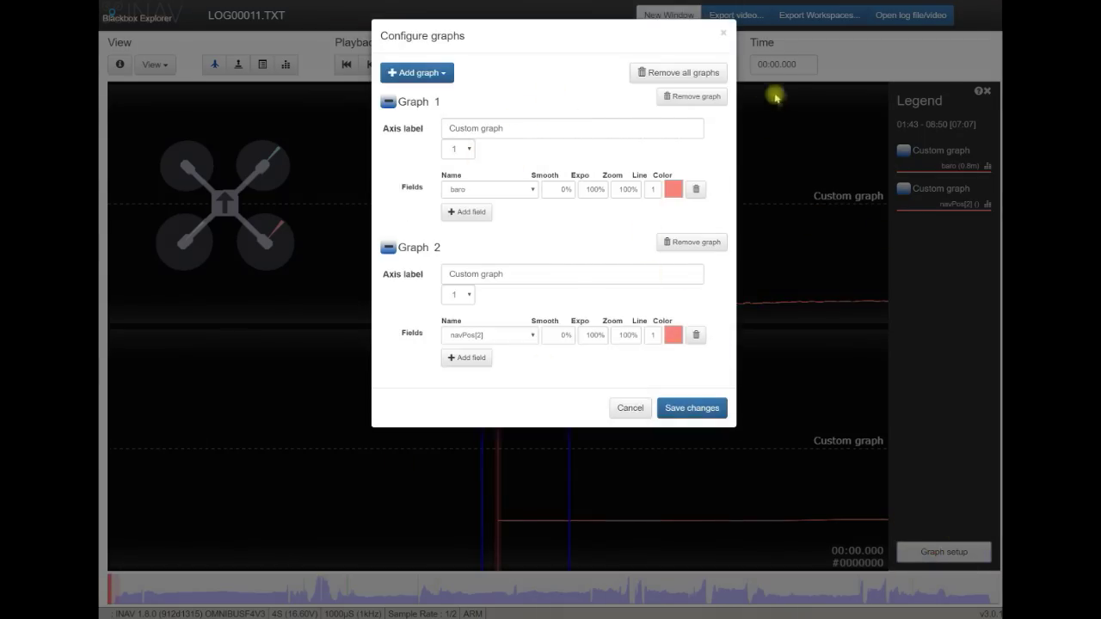
Step: Close the graph setup unchanged and load LOG00012.TXT in place of LOG00011
left_click(728, 35)
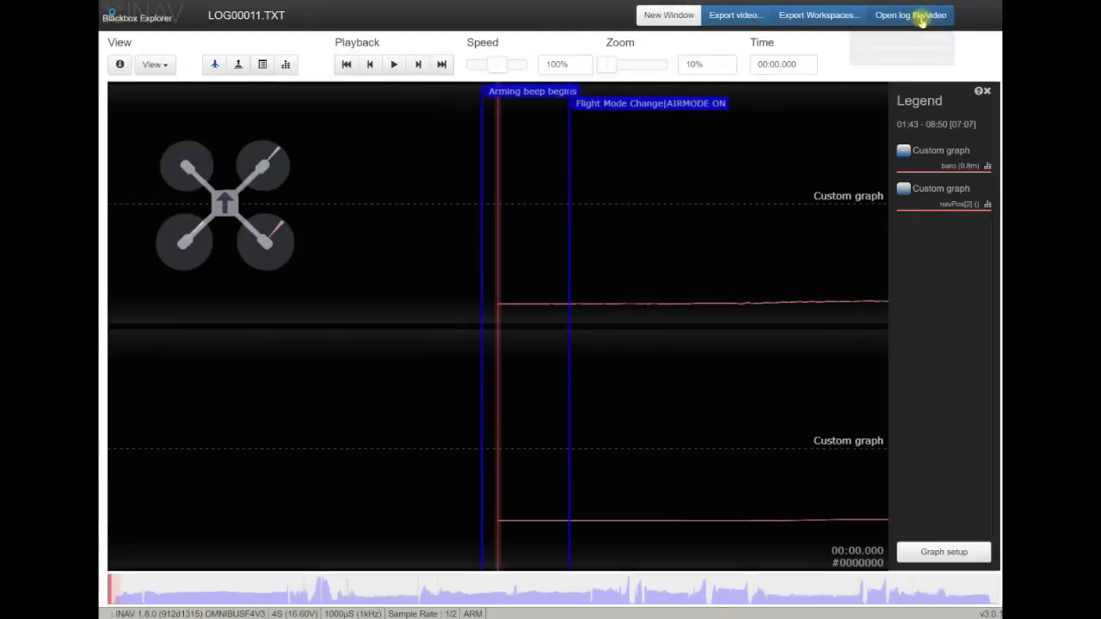
left_click(920, 15)
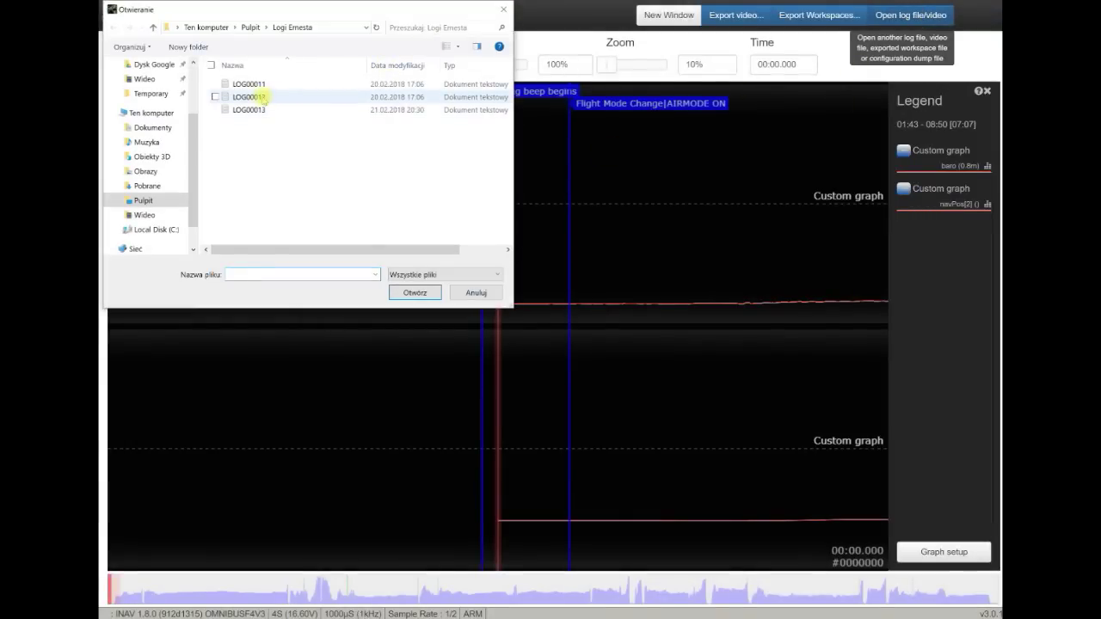
double_click(259, 97)
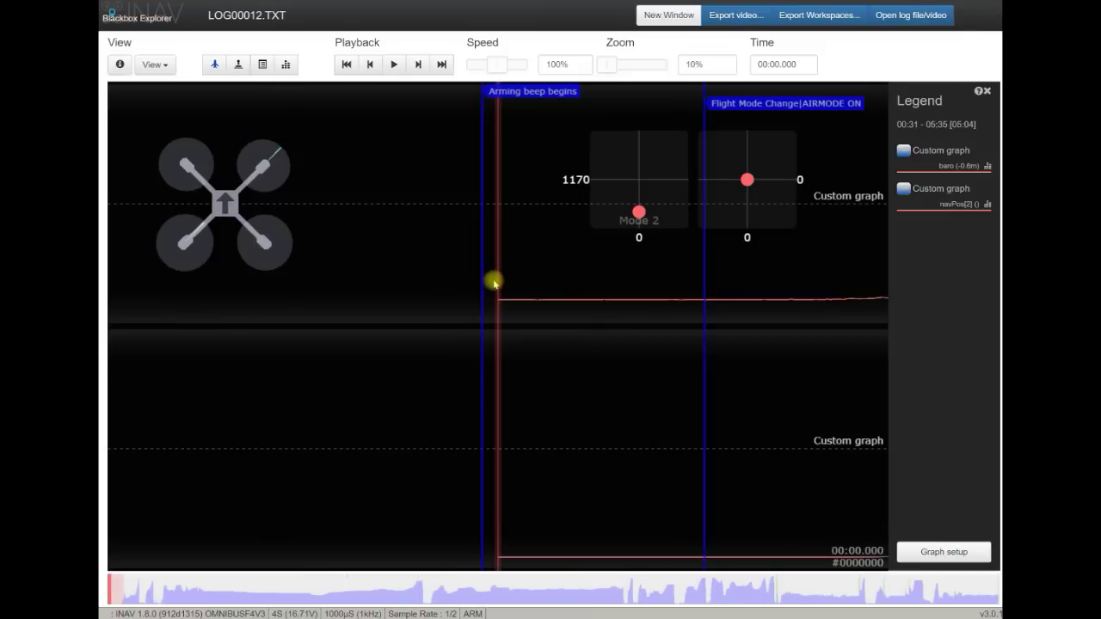
Step: Scrub LOG00012 forward from 00:14 past 00:58 to the altitude dip at 01:43.8
left_click_drag(132, 589, 202, 590)
mouse_move(387, 460)
left_mouse_down()
mouse_move(438, 457)
mouse_move(219, 456)
left_mouse_up()
left_click_drag(689, 436, 212, 430)
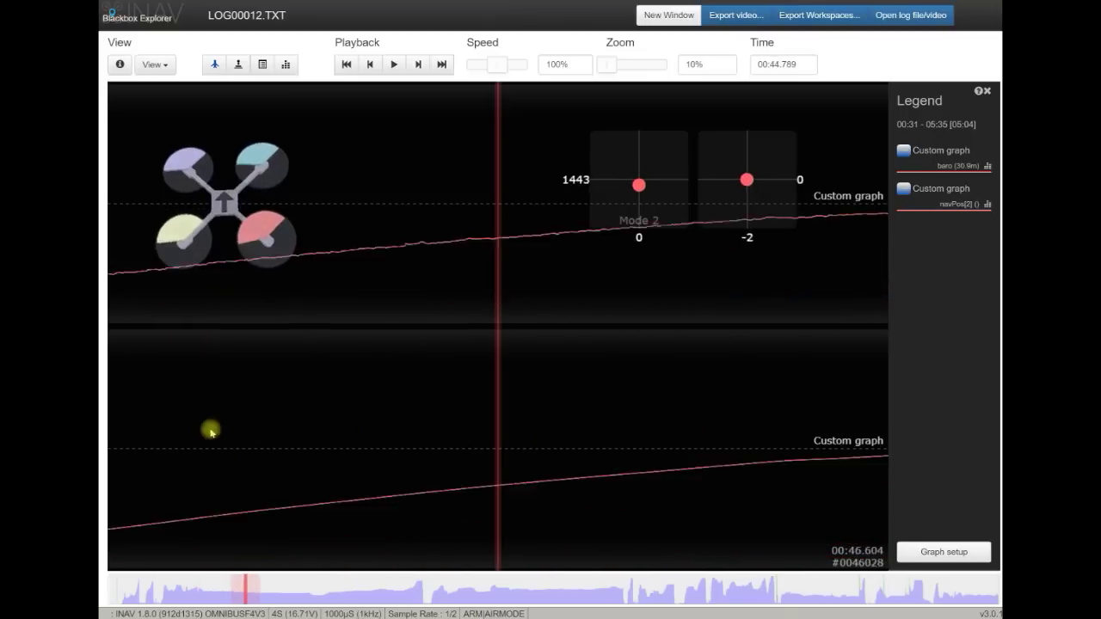
mouse_move(657, 393)
left_mouse_down()
mouse_move(704, 367)
mouse_move(333, 589)
mouse_move(308, 592)
mouse_move(412, 592)
left_mouse_up()
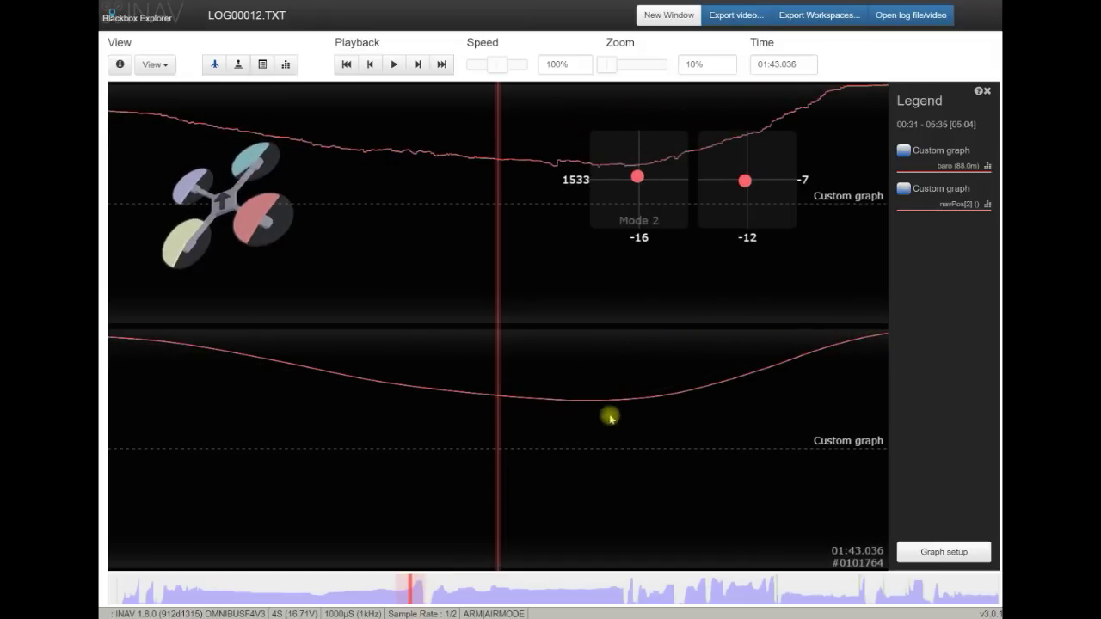
left_click_drag(603, 361, 567, 370)
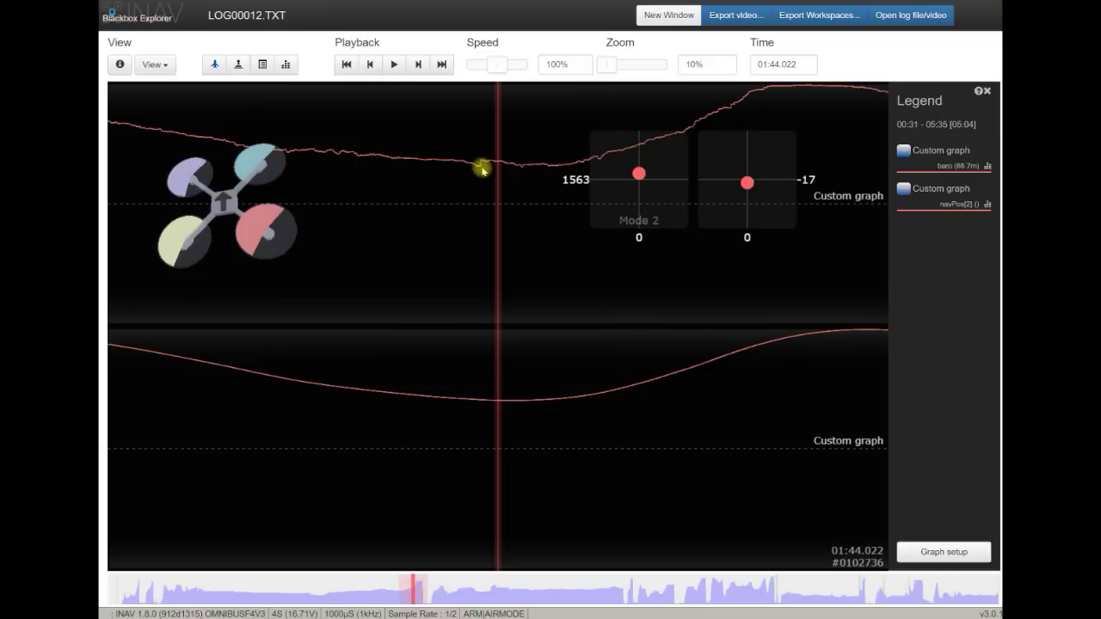
left_click_drag(474, 184, 484, 185)
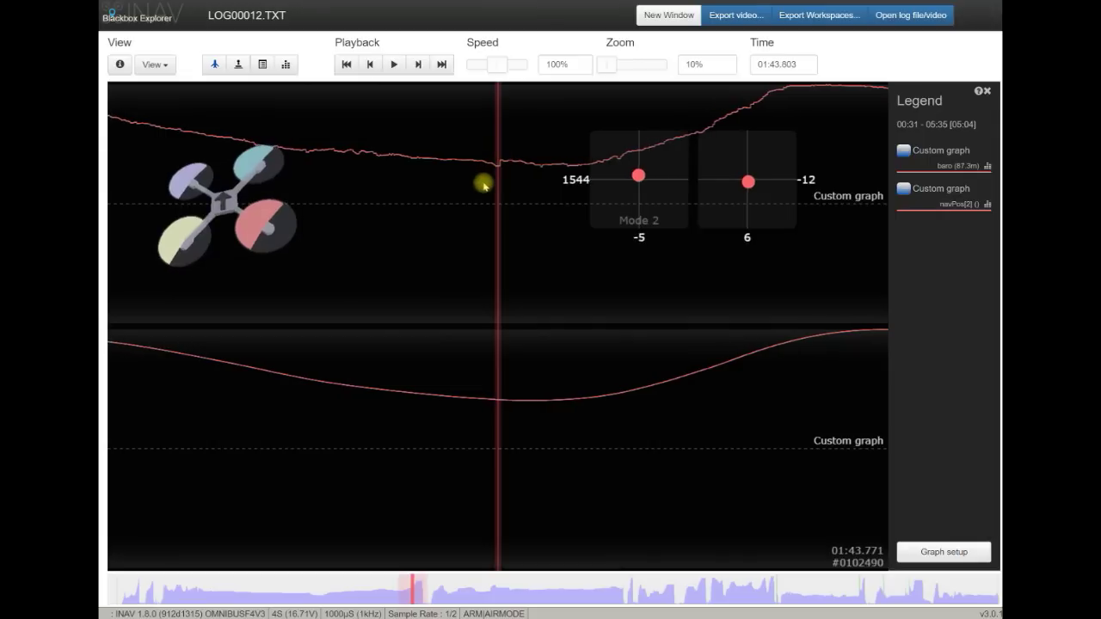
left_click(944, 552)
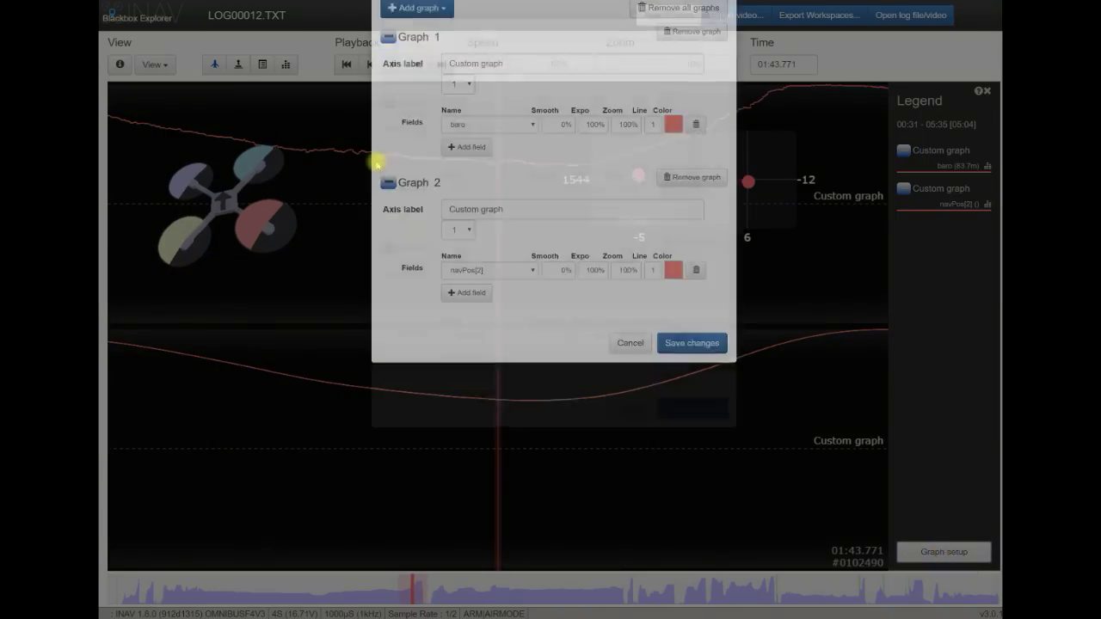
Step: Add an RC Command preset as Graph 3 showing only rcCommand[throttle]
left_click(428, 72)
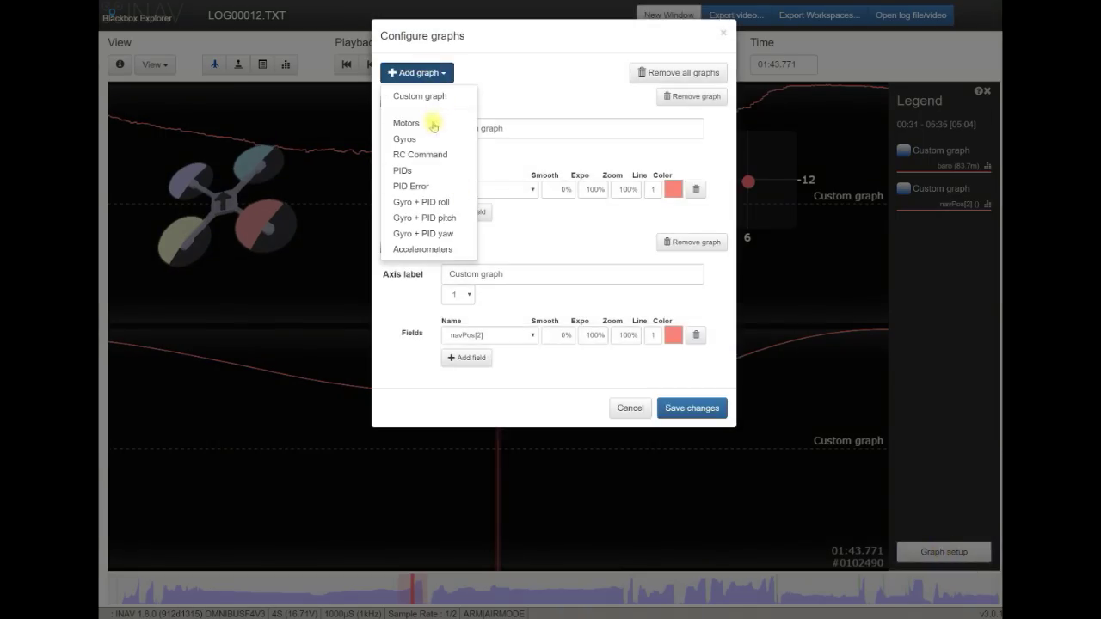
left_click(431, 154)
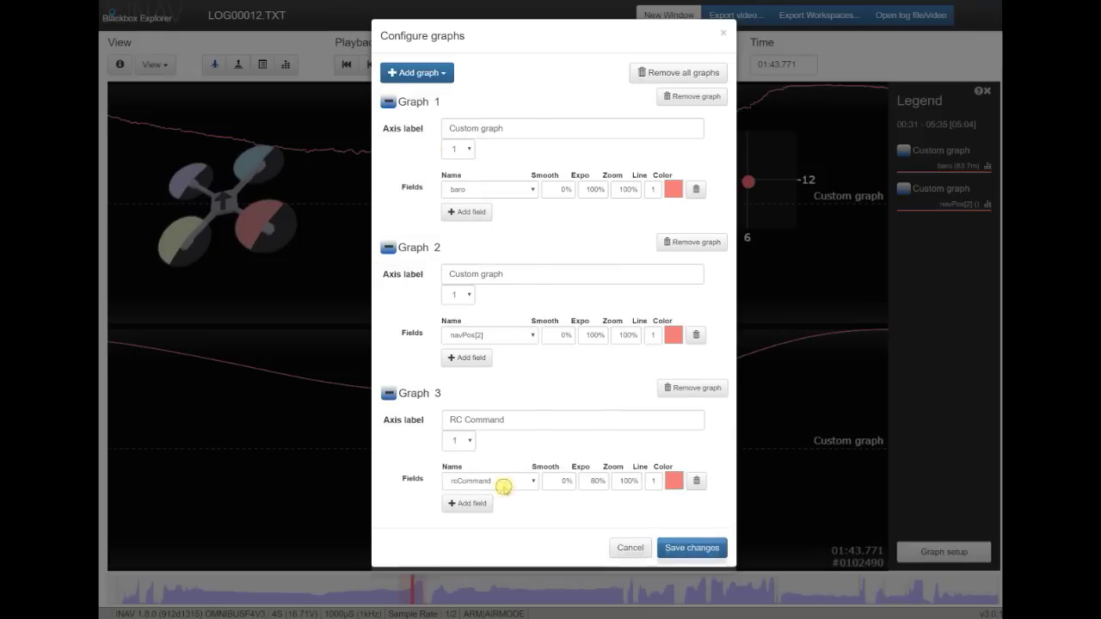
left_click(503, 481)
scroll(487, 458, "down", 2)
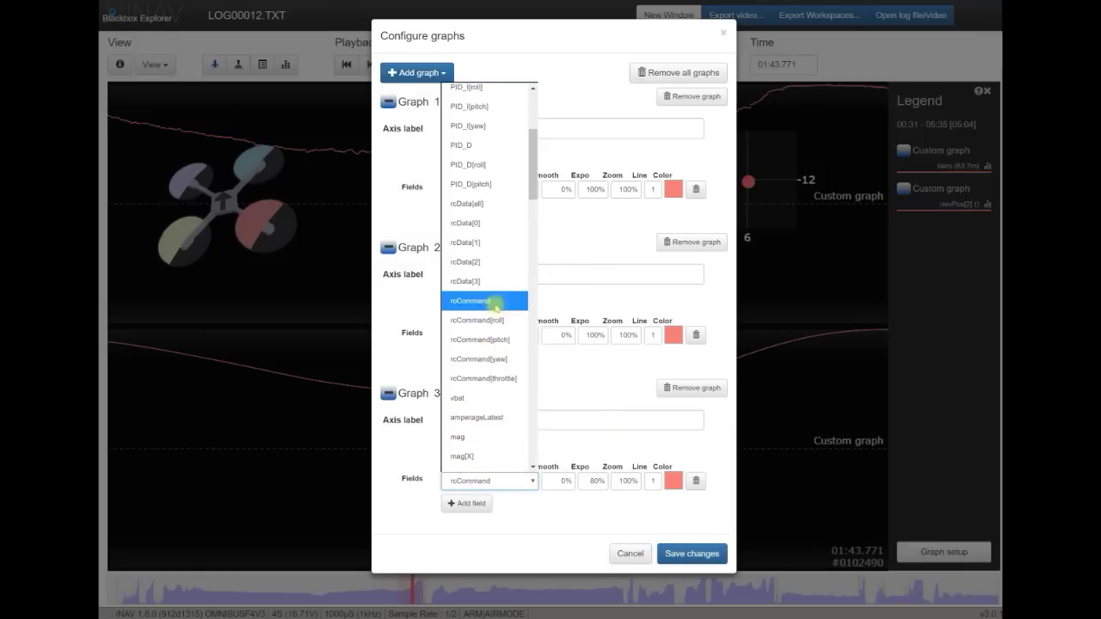
left_click(505, 379)
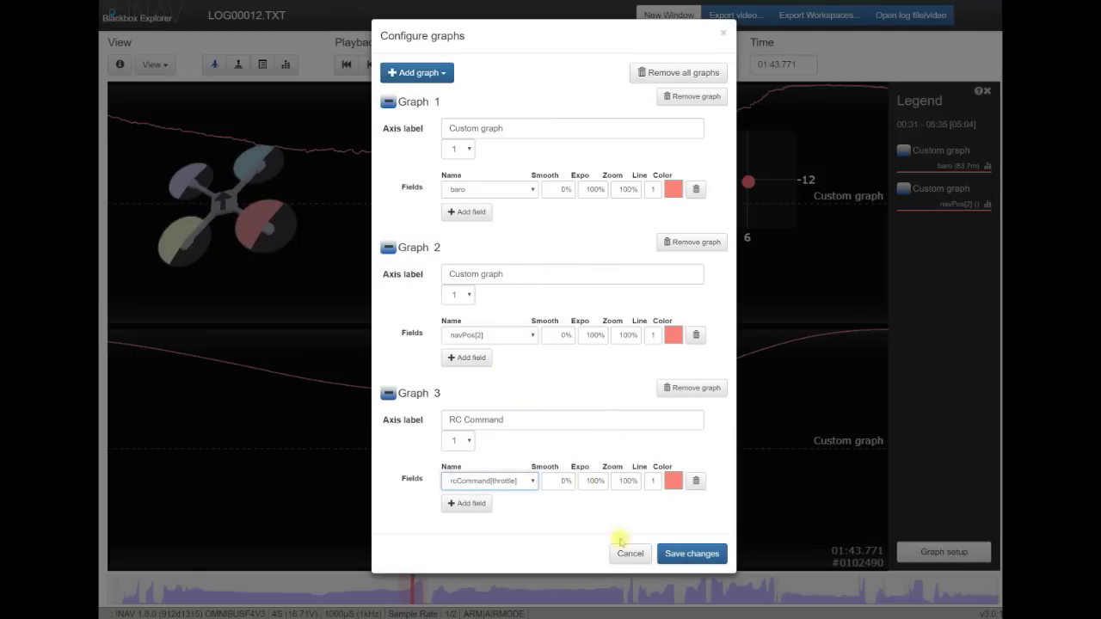
left_click(693, 555)
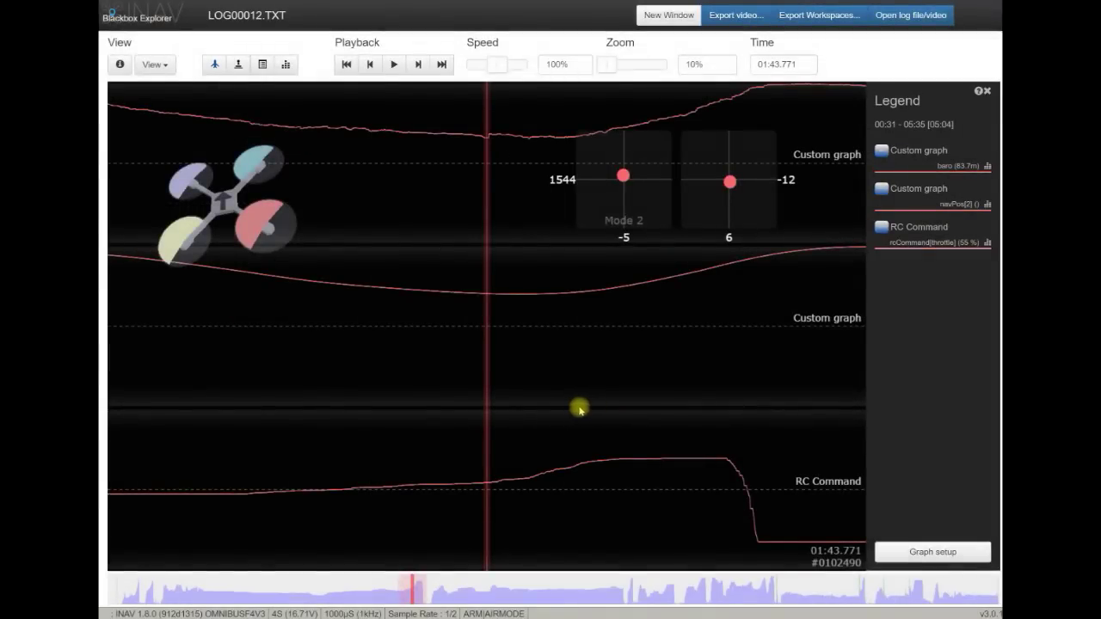
Step: Advance LOG00012 from 01:43 to 02:12.269, where baro reads 74.9m and throttle 57.9 %
left_click_drag(580, 410, 249, 422)
scroll(418, 401, "down", 5)
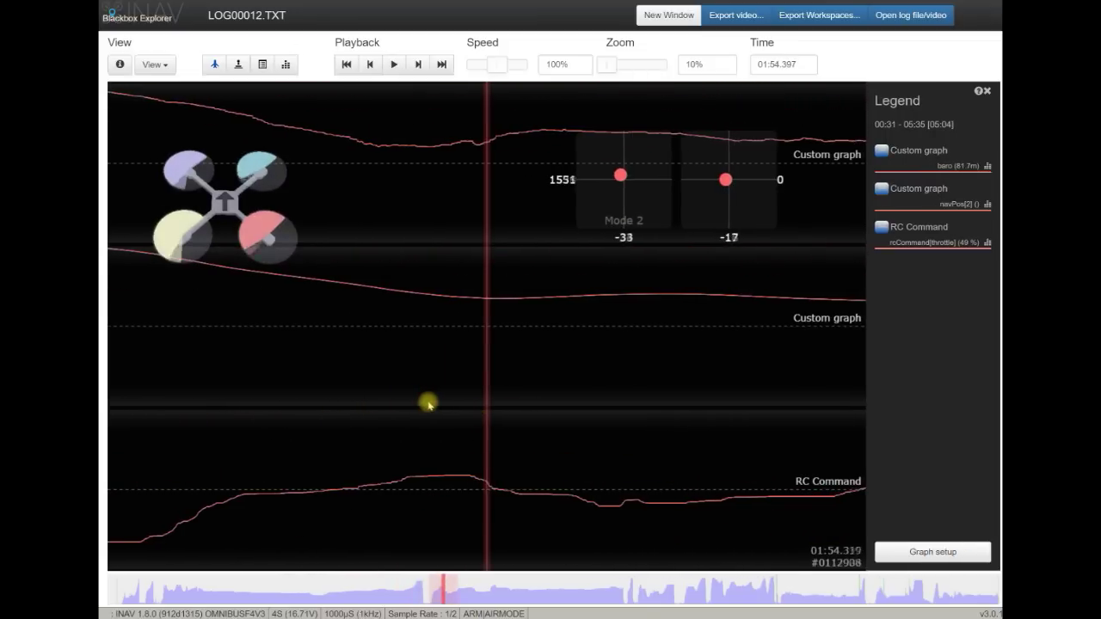
left_click_drag(431, 404, 429, 403)
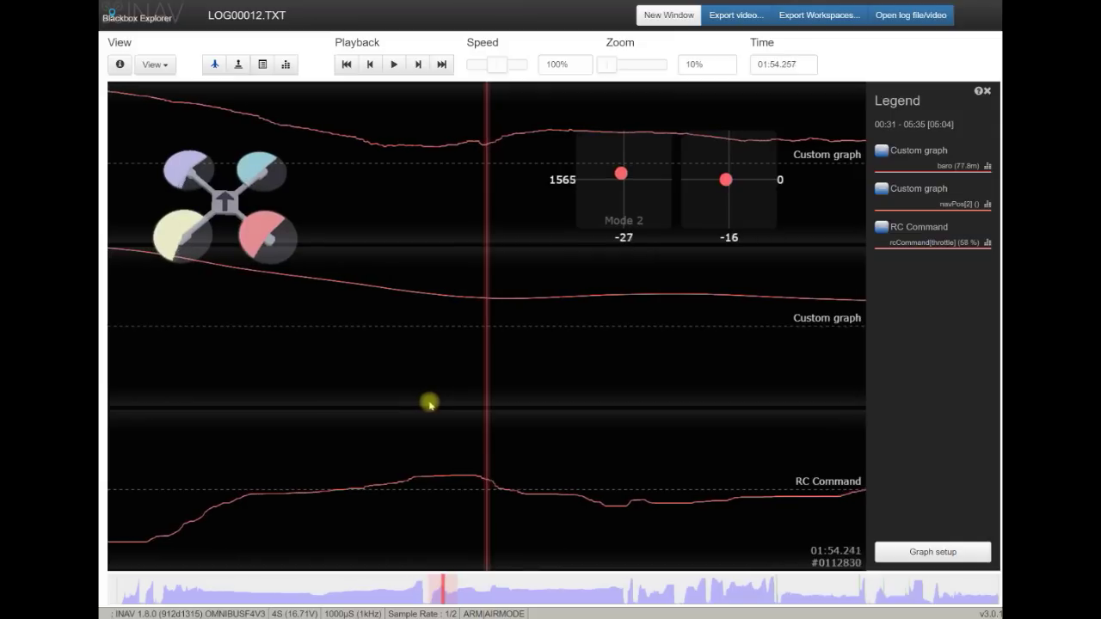
scroll(396, 401, "down", 4)
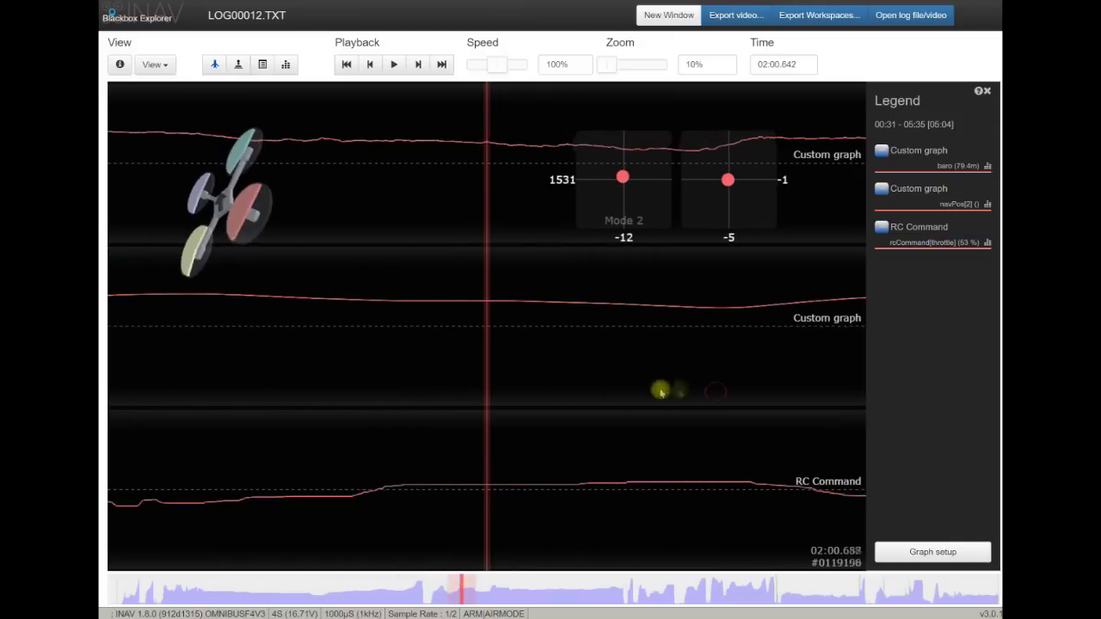
scroll(661, 393, "down", 7)
mouse_move(615, 387)
left_mouse_down()
mouse_move(695, 384)
mouse_move(617, 392)
left_mouse_up()
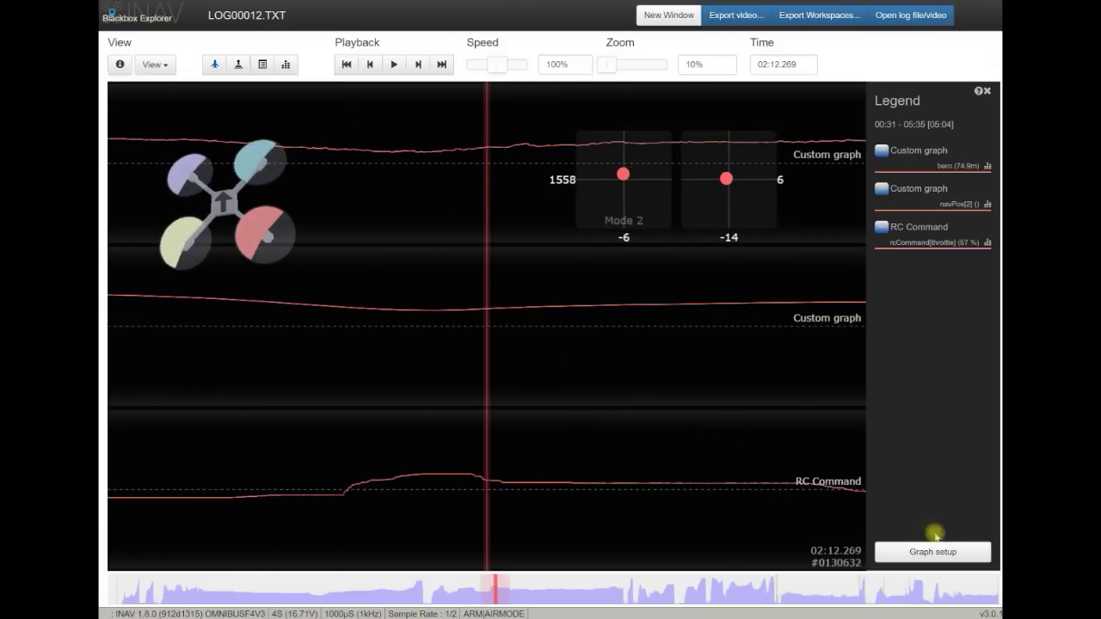
Step: Begin adding an Accelerometers graph (acc X, Y, Z) from the preset graph list
left_click(946, 553)
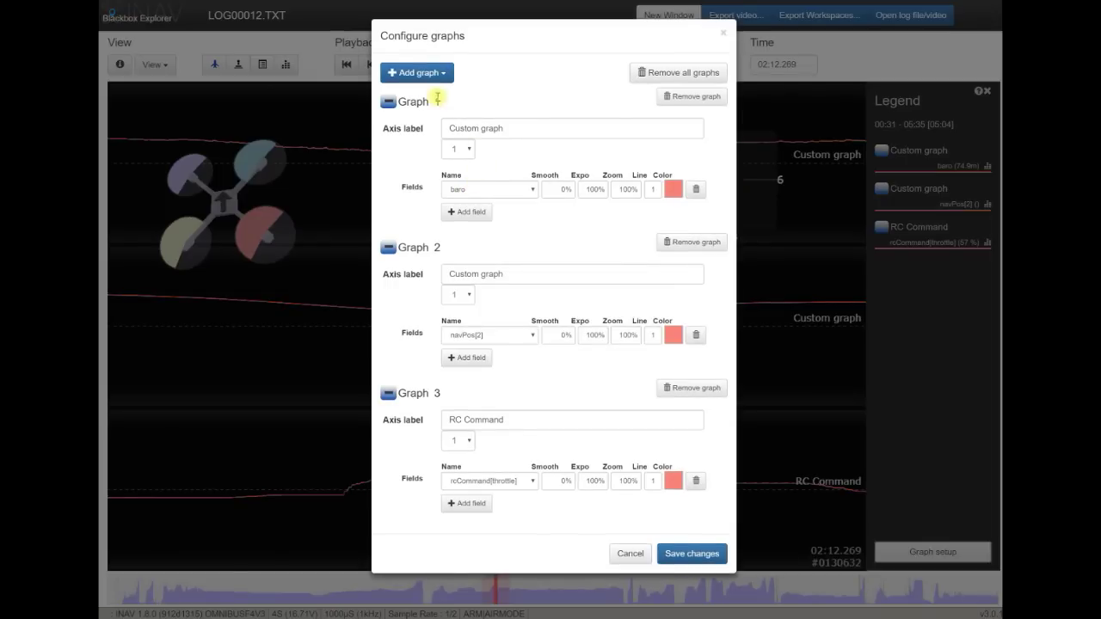
left_click(434, 76)
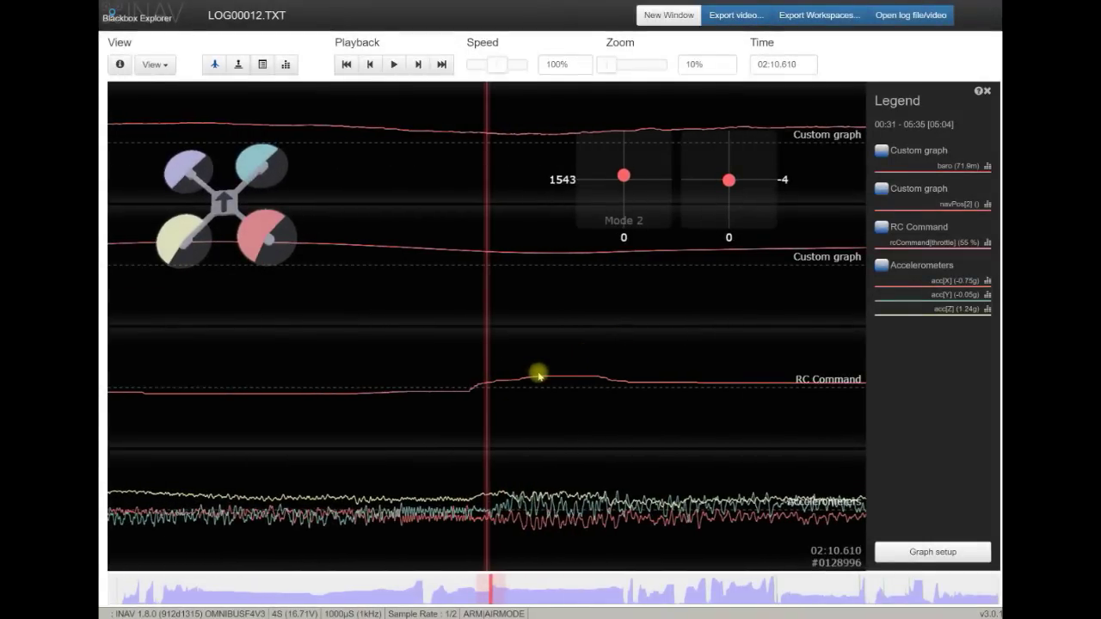
Step: Pan LOG00012 back to about 14 seconds into the flight
mouse_move(543, 376)
left_mouse_down()
mouse_move(614, 387)
mouse_move(529, 379)
left_mouse_up()
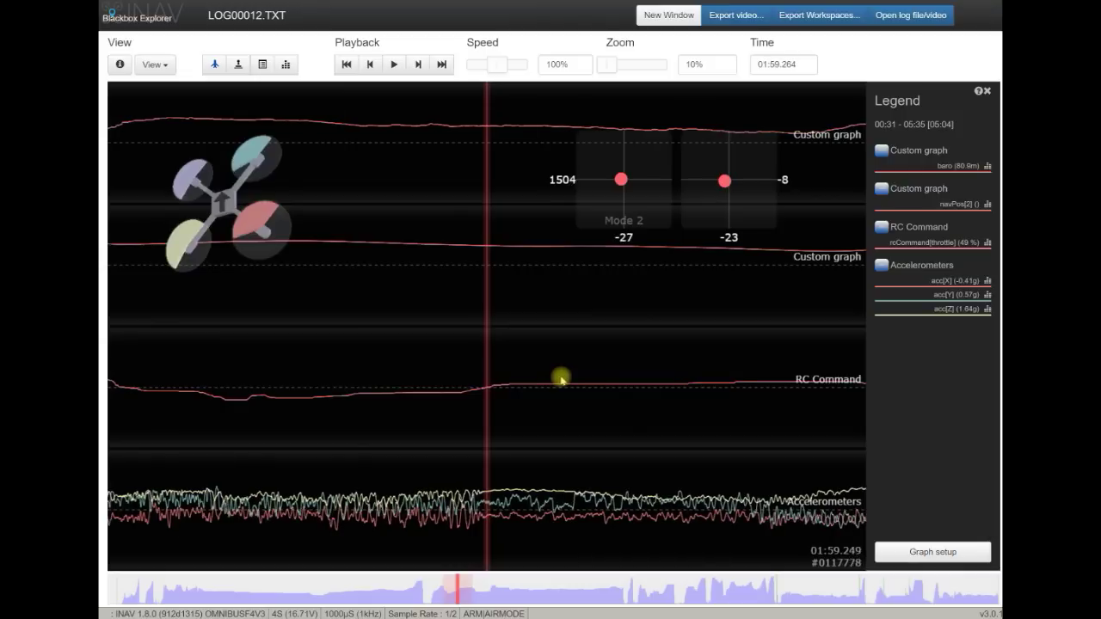
scroll(325, 361, "up", 5)
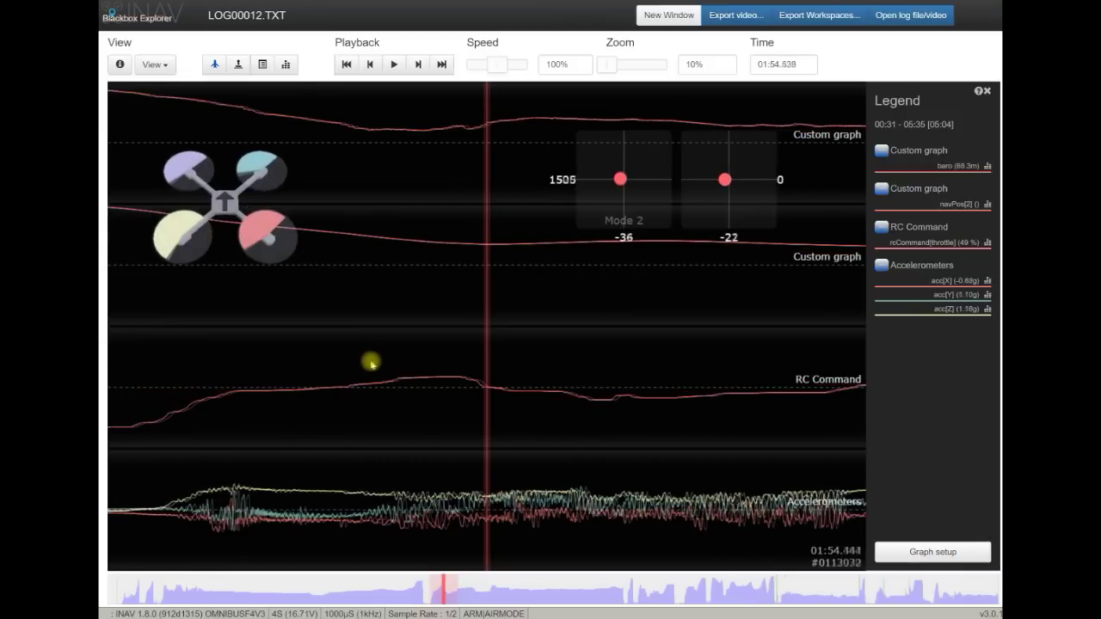
scroll(374, 362, "up", 2)
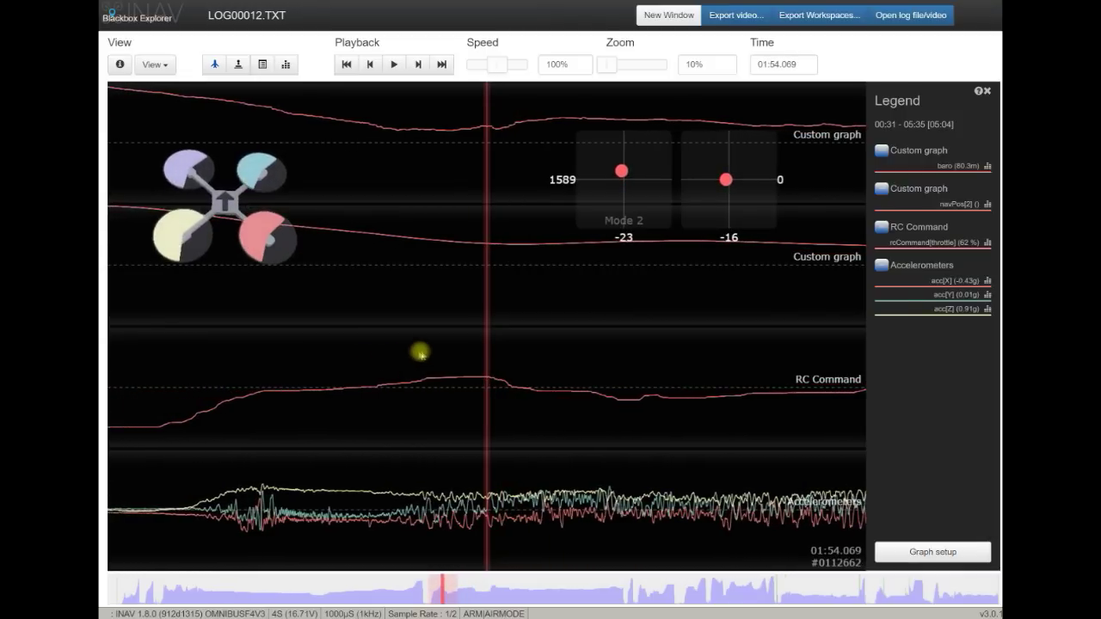
scroll(429, 353, "up", 5)
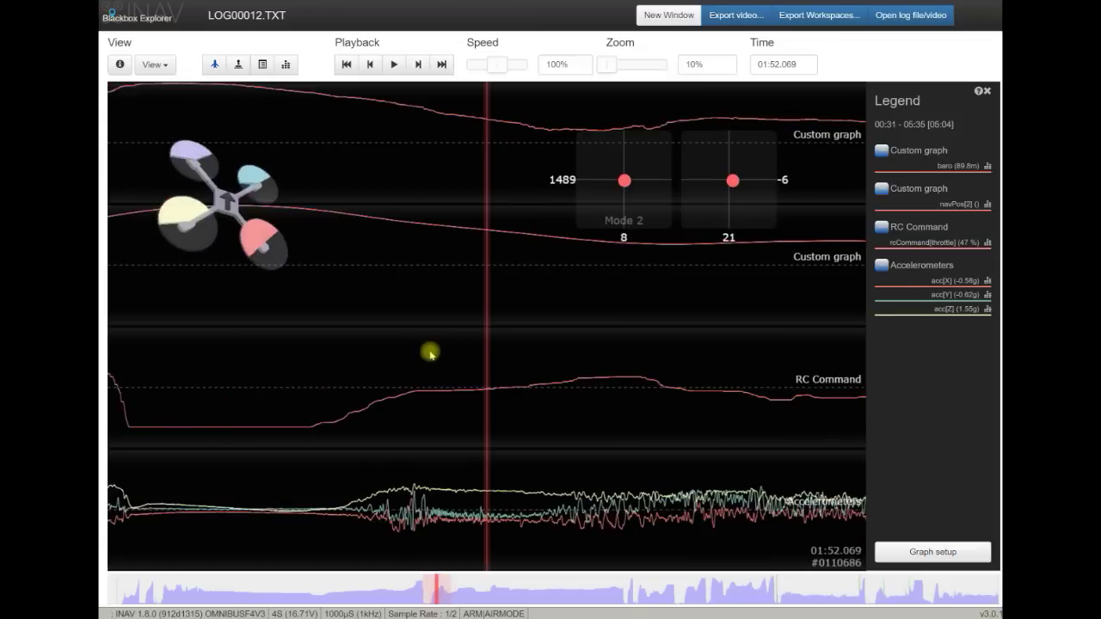
scroll(531, 363, "up", 8)
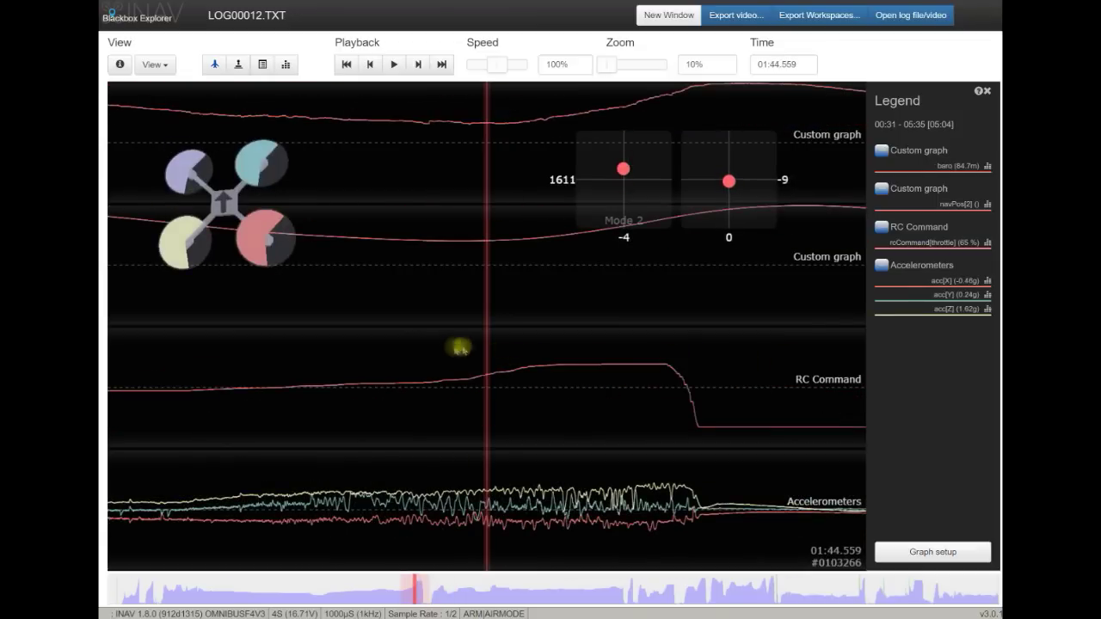
scroll(478, 345, "up", 5)
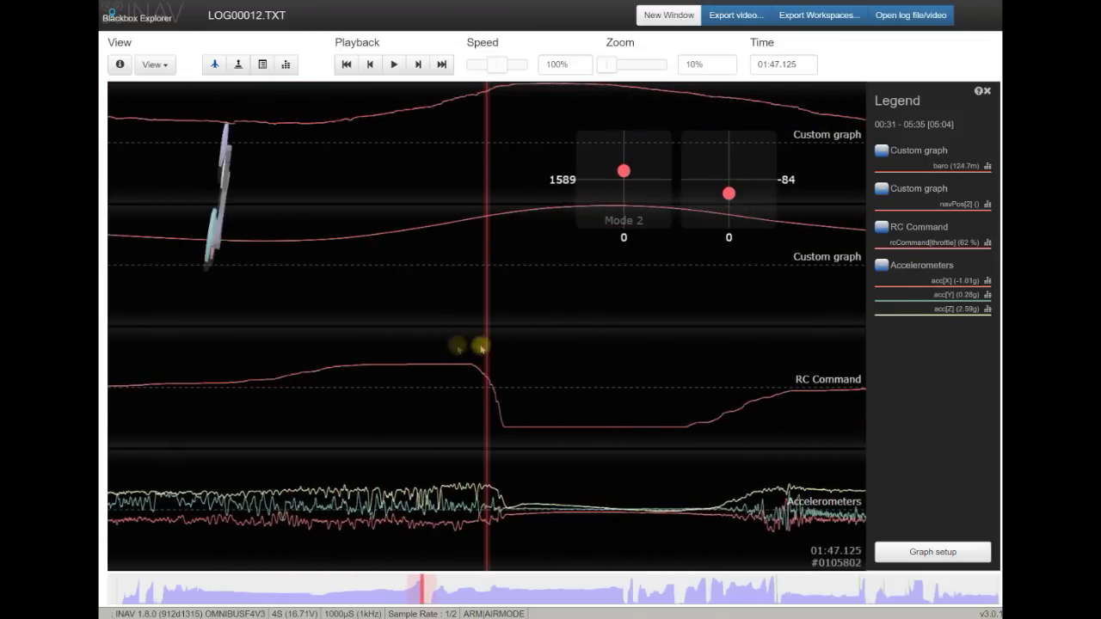
scroll(408, 348, "up", 10)
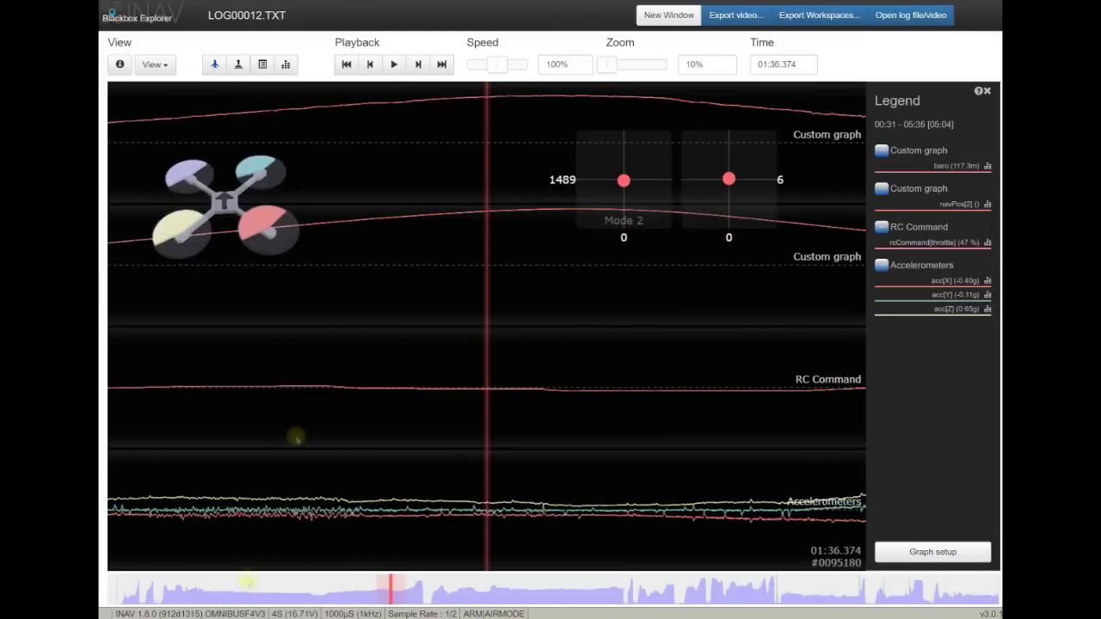
left_click(152, 585)
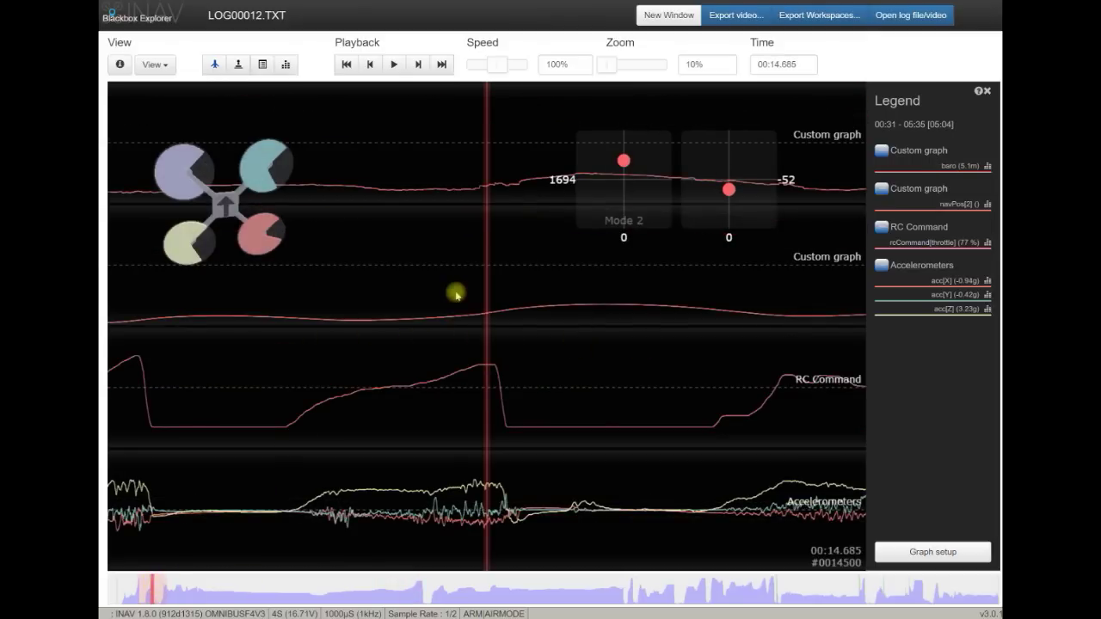
Step: Settle at 00:08.050, where the throttle rise coincides with accelerometer noise
scroll(439, 299, "down", 2)
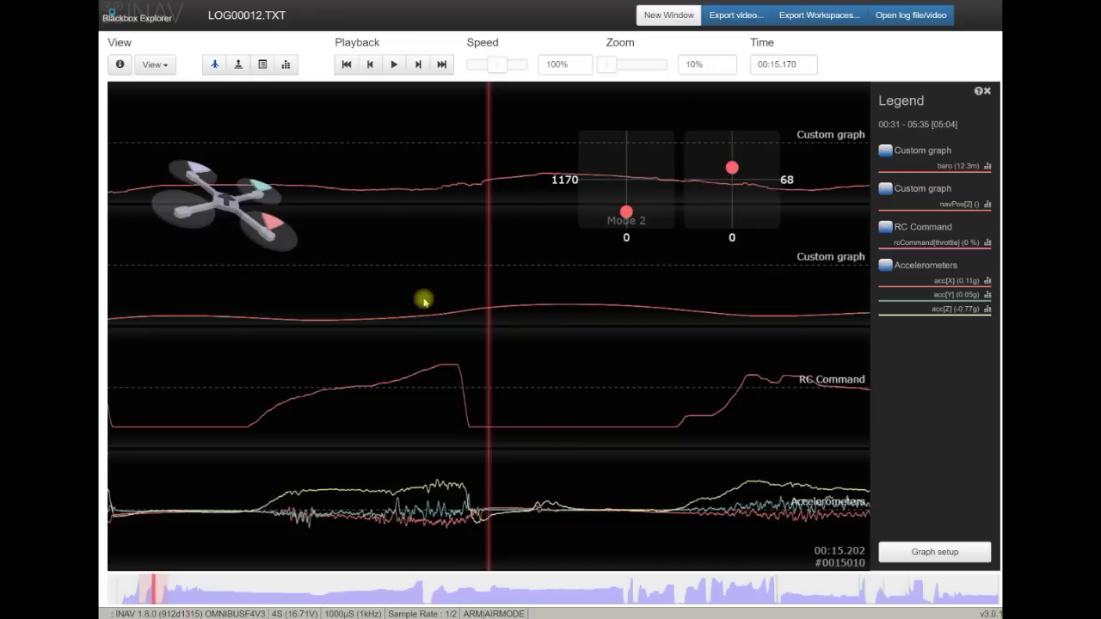
scroll(426, 300, "up", 2)
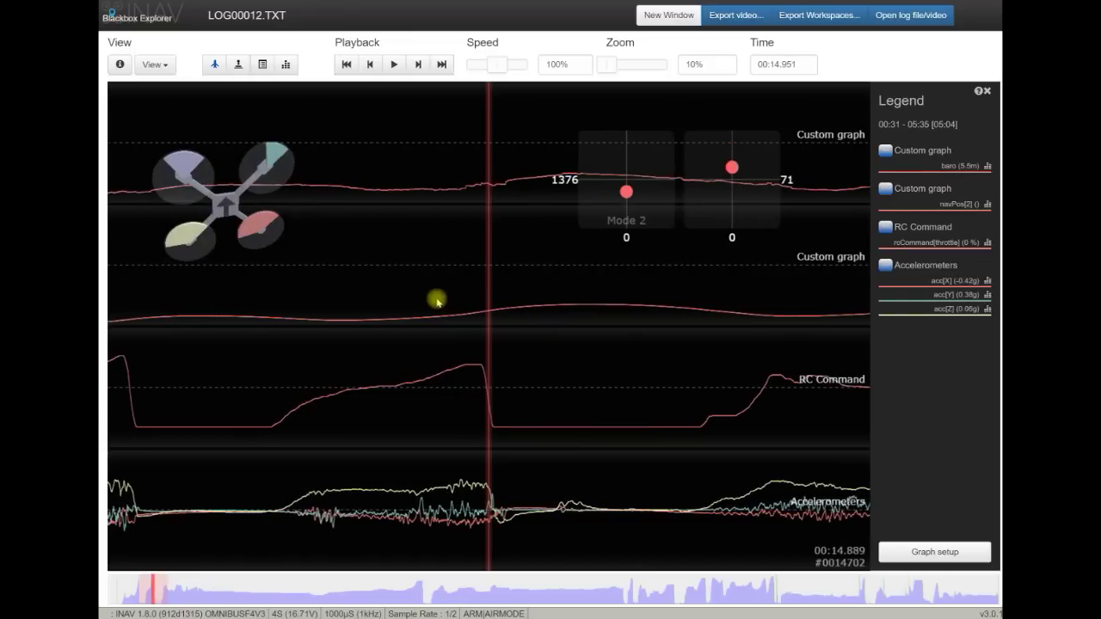
scroll(425, 301, "down", 8)
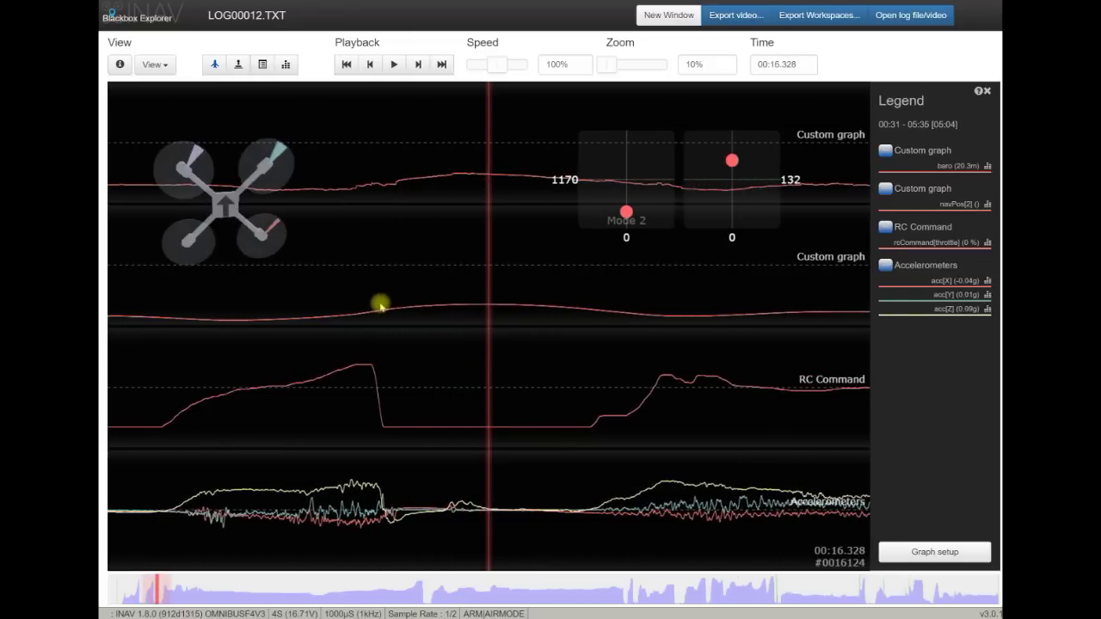
scroll(391, 306, "up", 20)
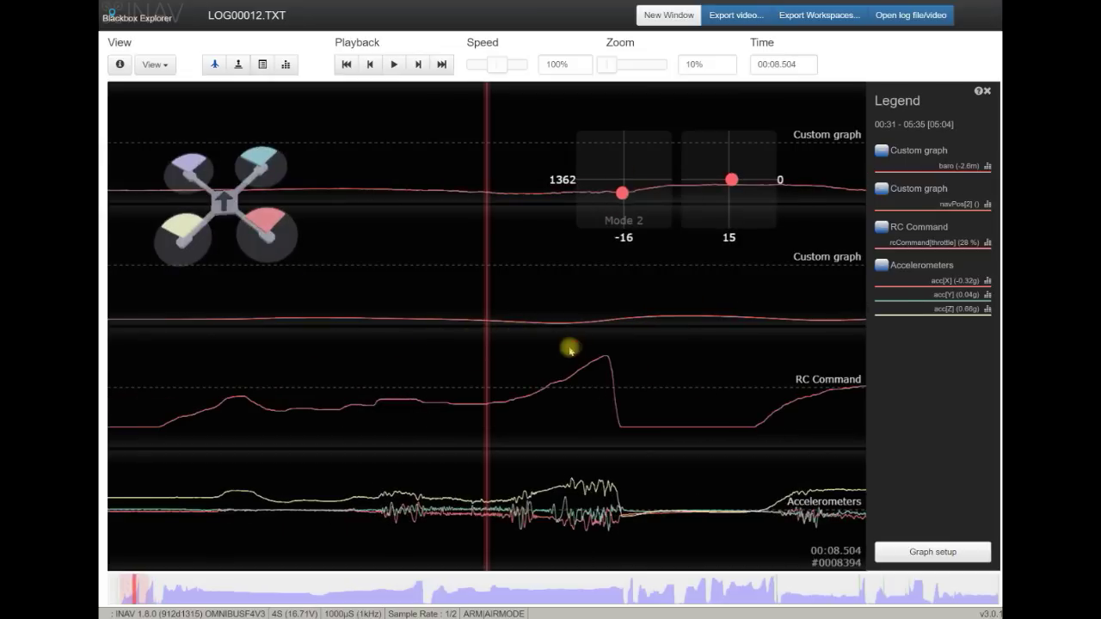
scroll(551, 349, "down", 2)
left_click_drag(540, 351, 566, 351)
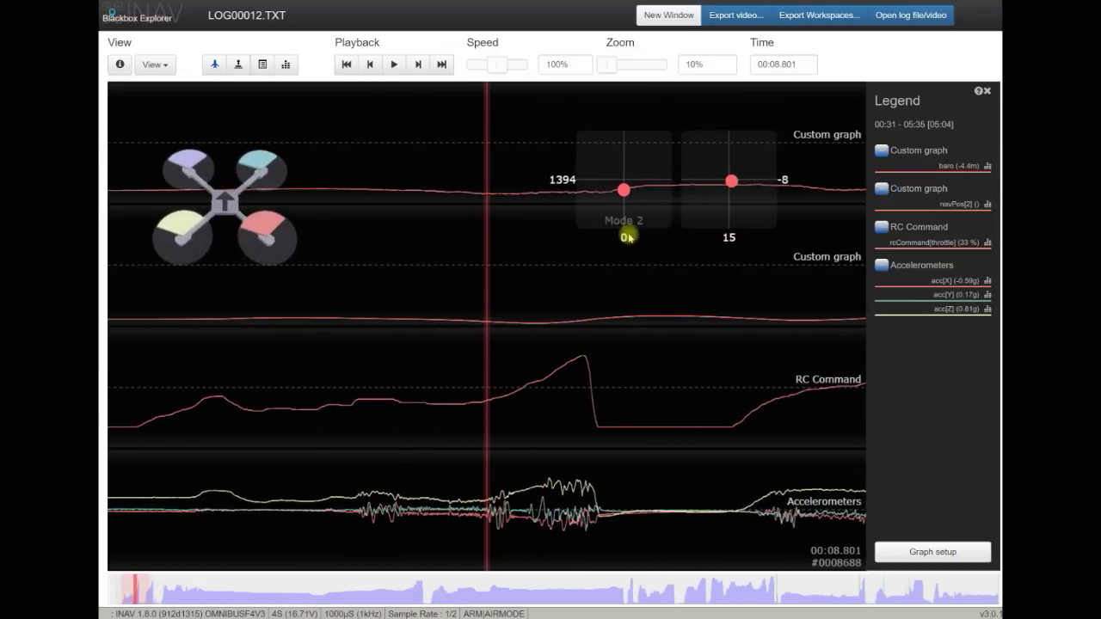
left_click_drag(461, 379, 524, 376)
scroll(531, 376, "up", 4)
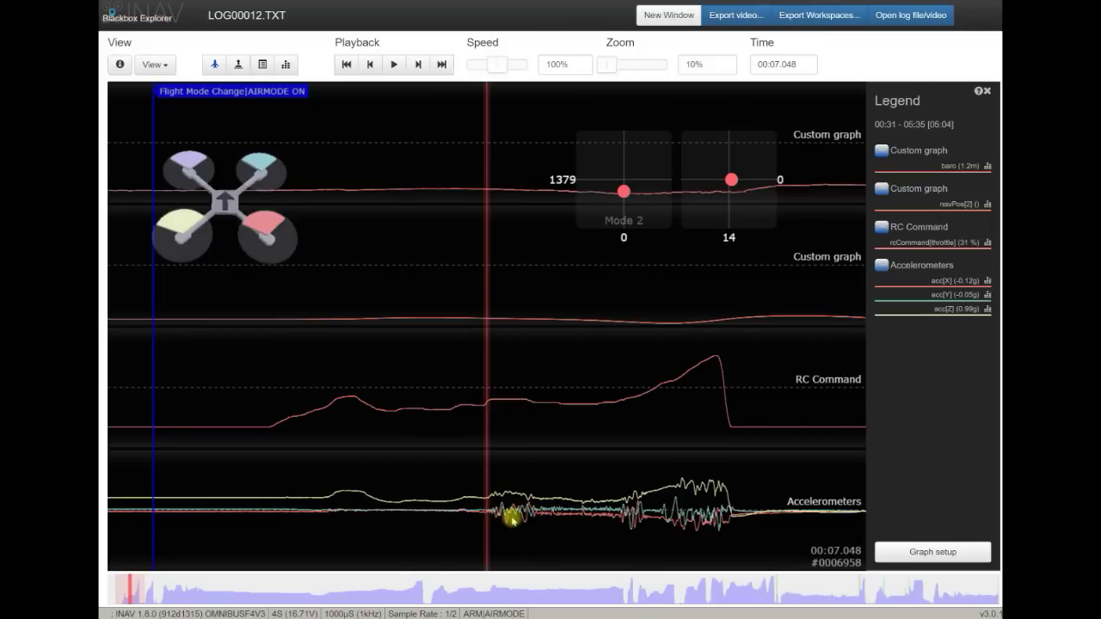
mouse_move(433, 394)
left_mouse_down()
mouse_move(516, 382)
mouse_move(393, 386)
left_mouse_up()
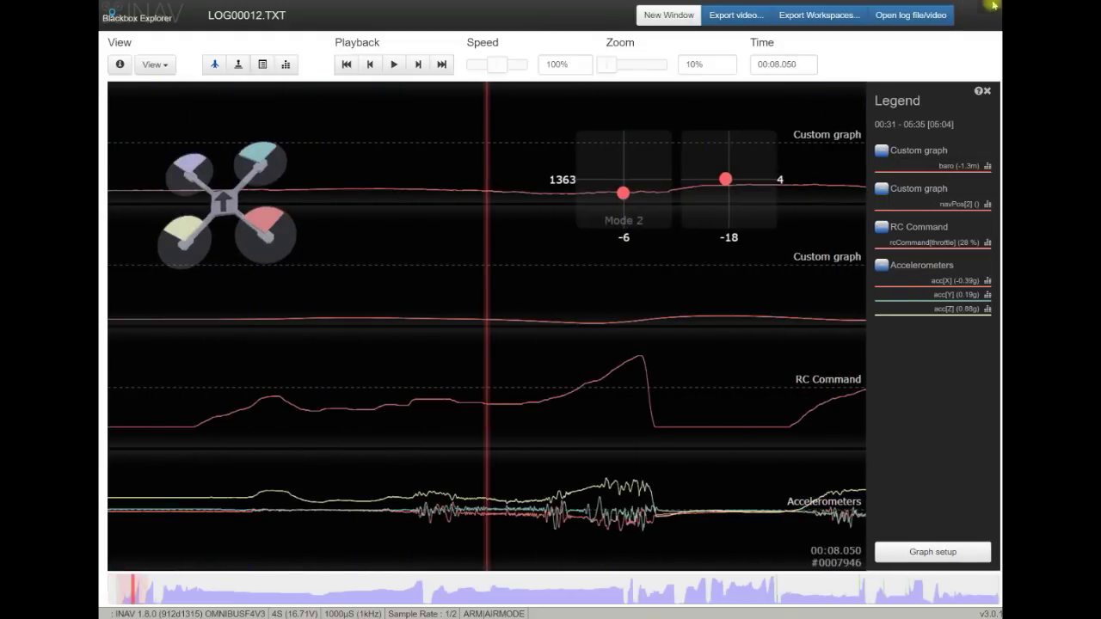
Step: Load LOG00011 and start its playback
left_click(911, 15)
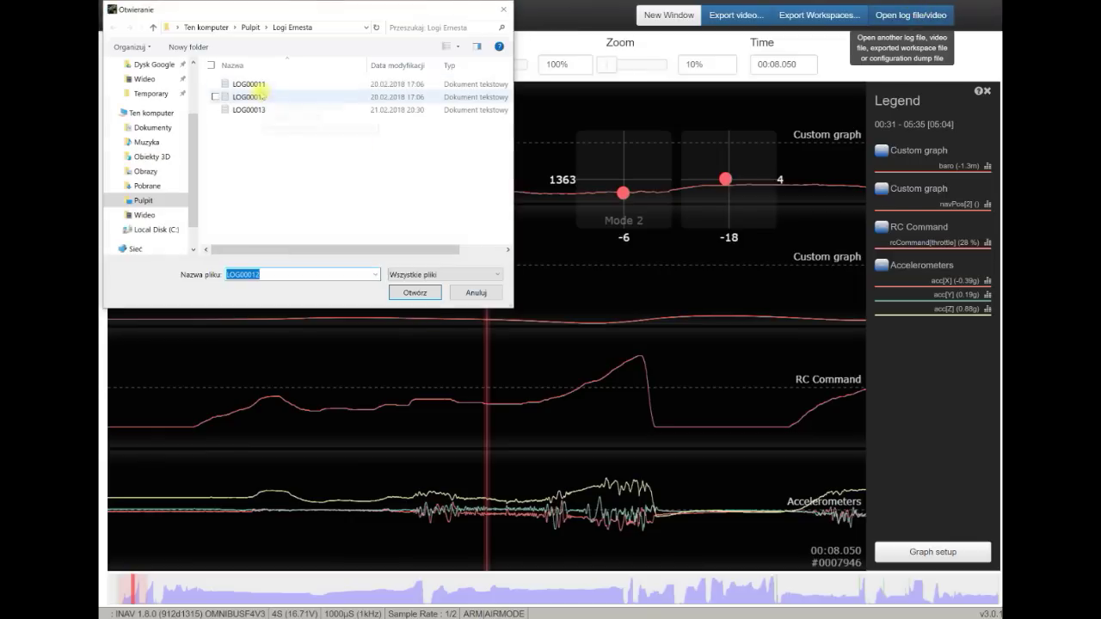
double_click(258, 93)
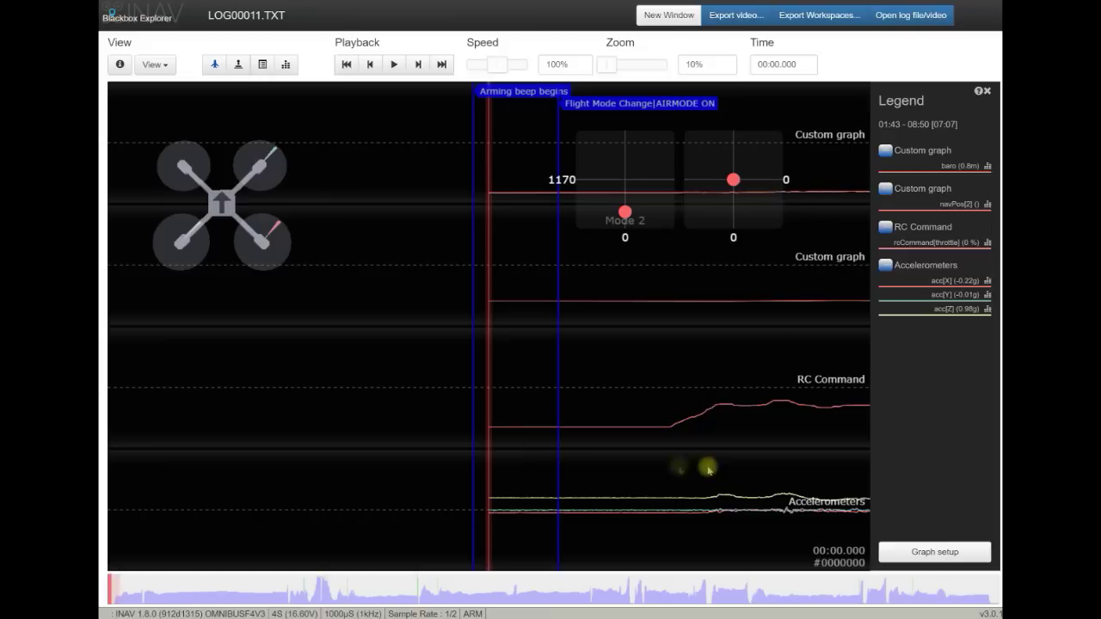
key("space")
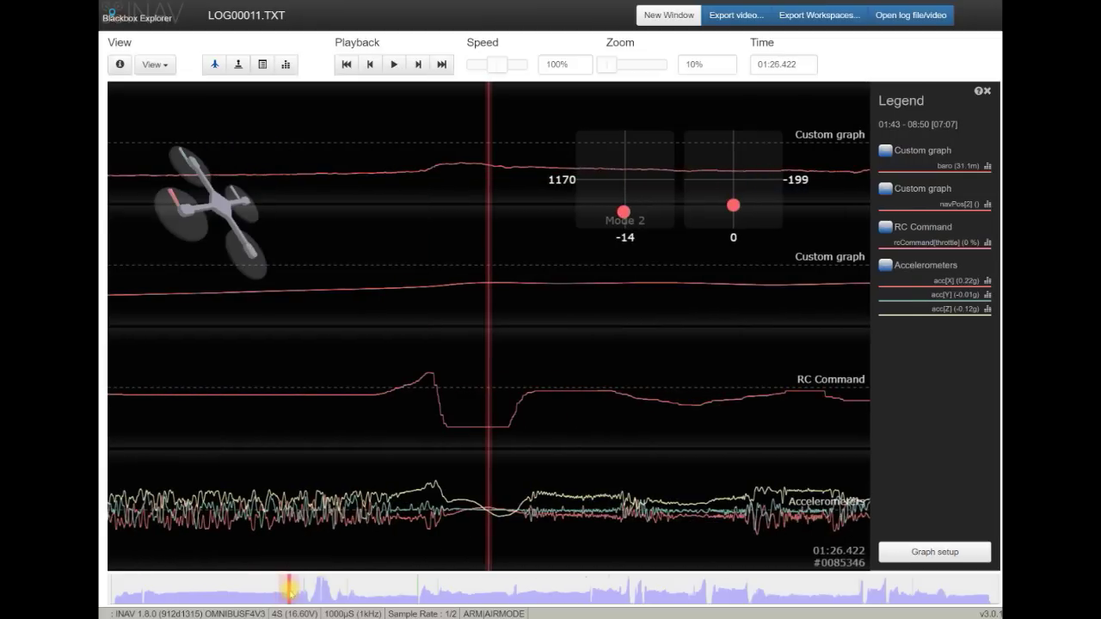
Step: Move to 01:25.813, where throttle drops to 15 %, and hide the 3-D craft model
left_click_drag(506, 428, 535, 436)
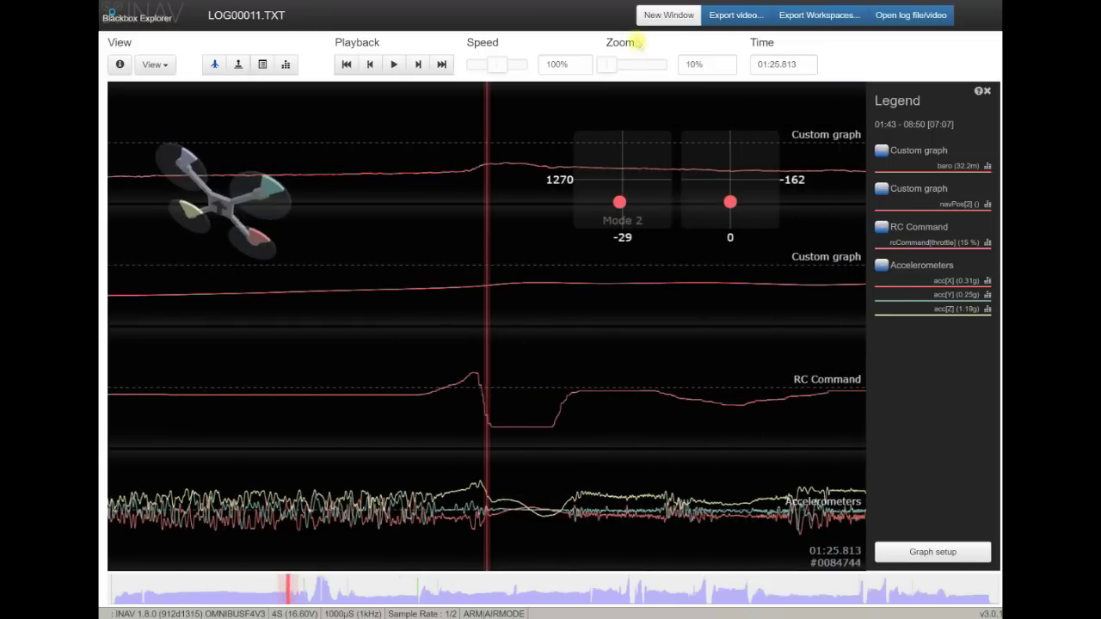
mouse_move(610, 65)
left_mouse_down()
mouse_move(622, 64)
mouse_move(608, 66)
left_mouse_up()
left_click(215, 63)
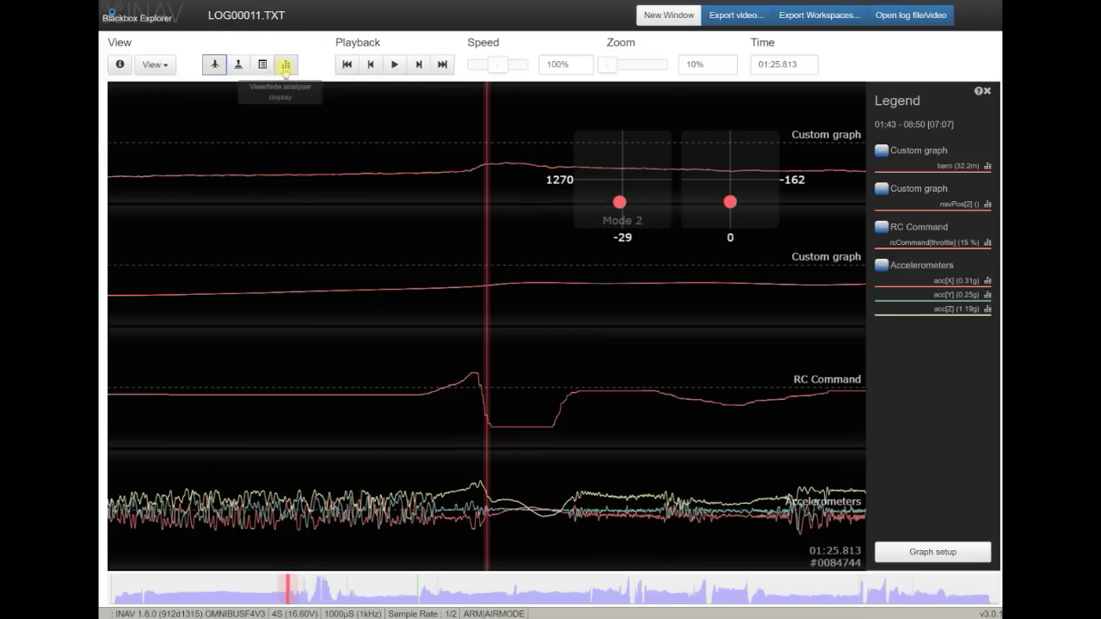
Step: Hide the stick overlay and pan LOG00011 forward to about 1:30
left_click(245, 63)
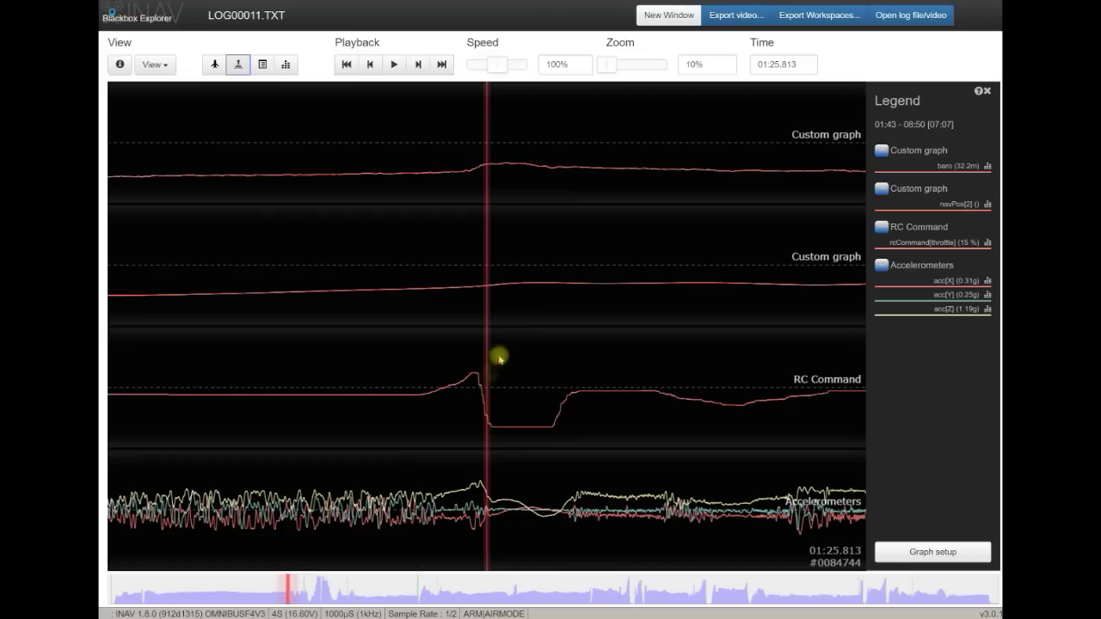
left_click_drag(527, 364, 522, 365)
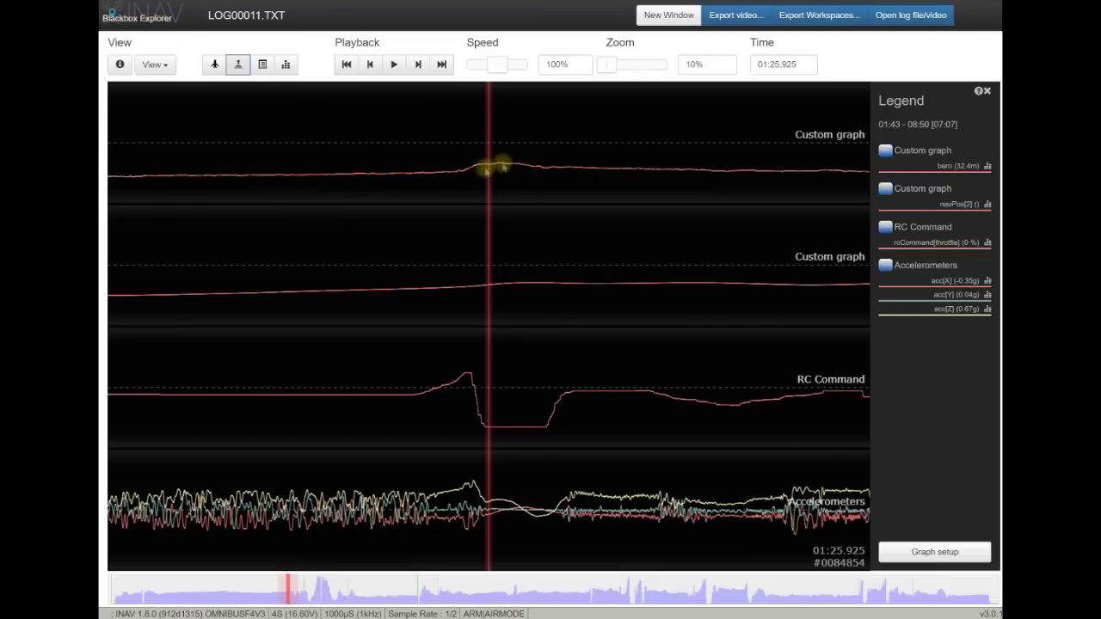
left_click_drag(683, 312, 616, 305)
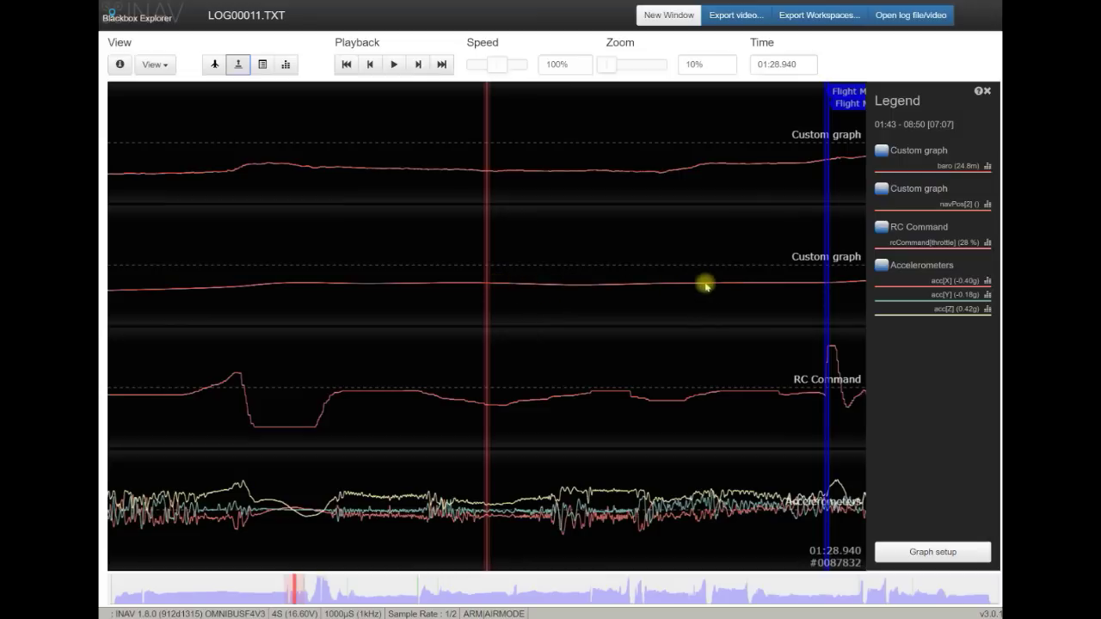
left_click_drag(669, 319, 188, 322)
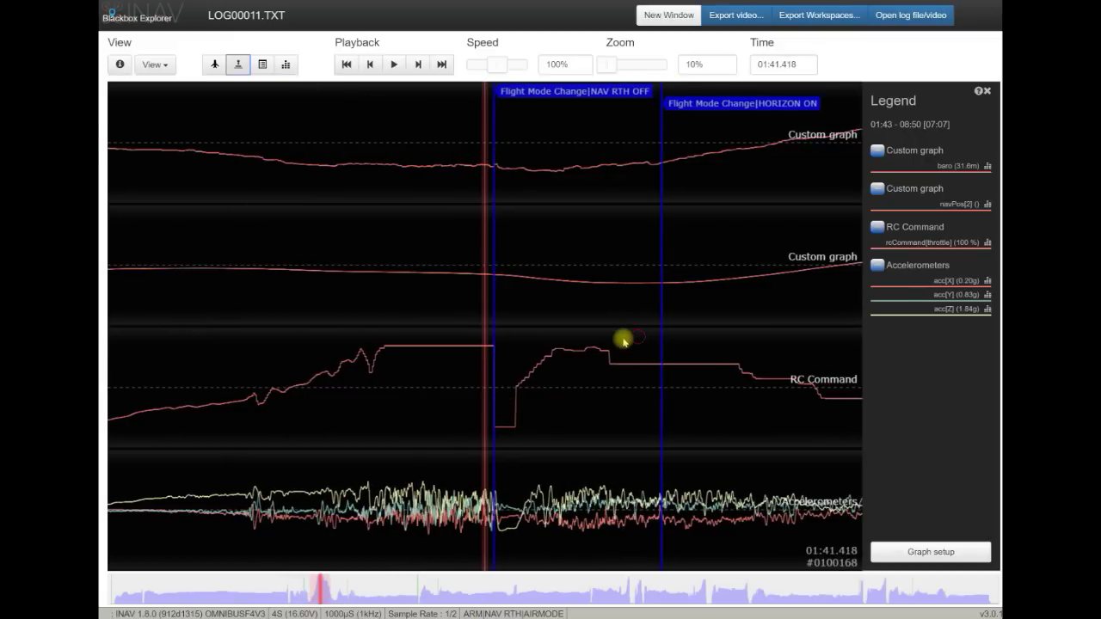
Step: Continue through 1:49 and 1:55, then jump ahead to where altitude hold engages
left_click_drag(625, 341, 172, 337)
mouse_move(659, 332)
left_mouse_down()
mouse_move(394, 332)
mouse_move(629, 339)
mouse_move(536, 362)
left_mouse_up()
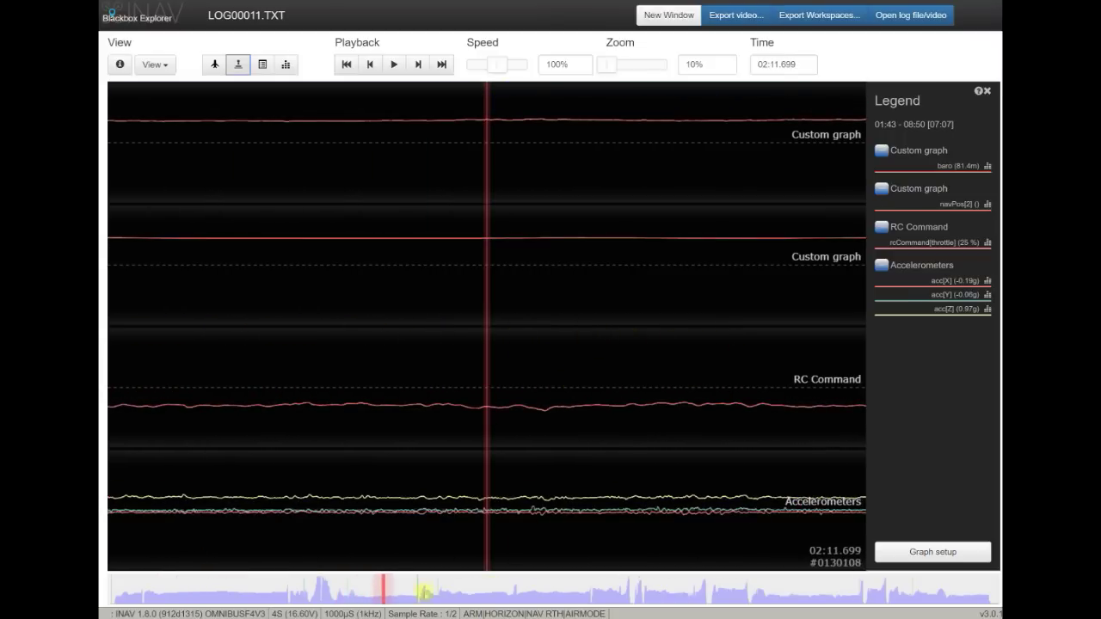
left_click_drag(404, 594, 639, 590)
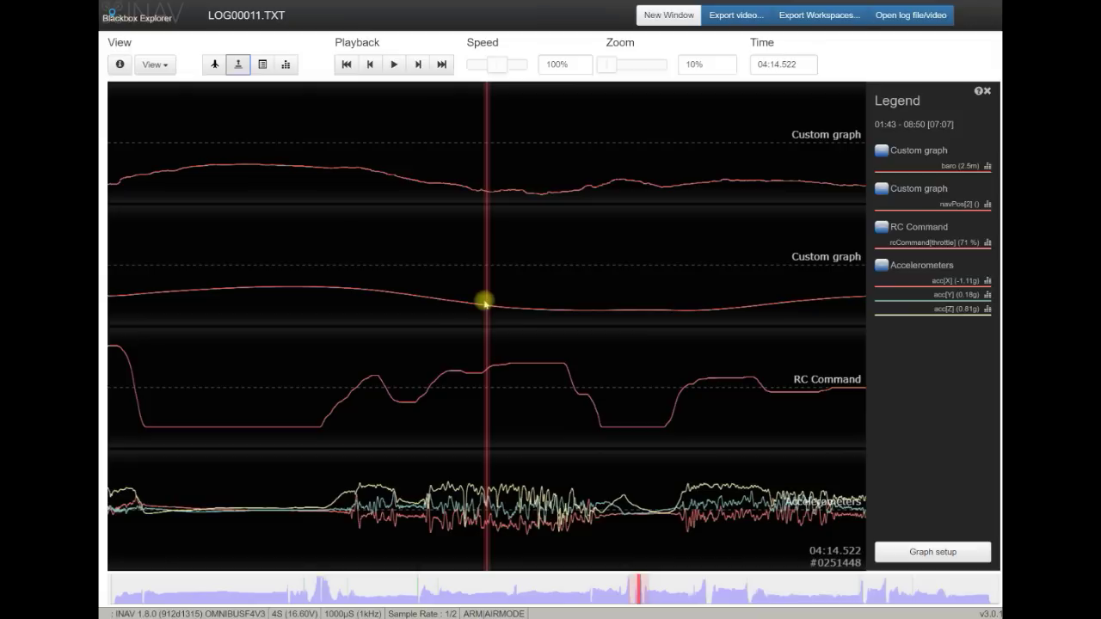
Step: Step LOG00011 from 04:14 to 04:36.939, where baro reads -3.1m and throttle 36 %
scroll(486, 303, "down", 3)
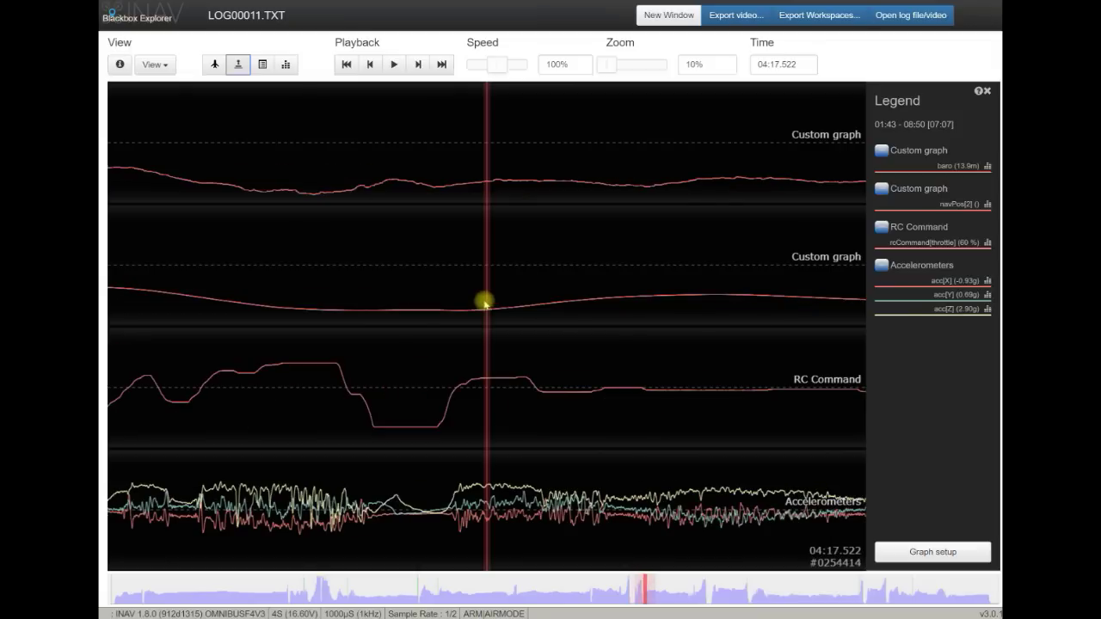
scroll(495, 274, "up", 1)
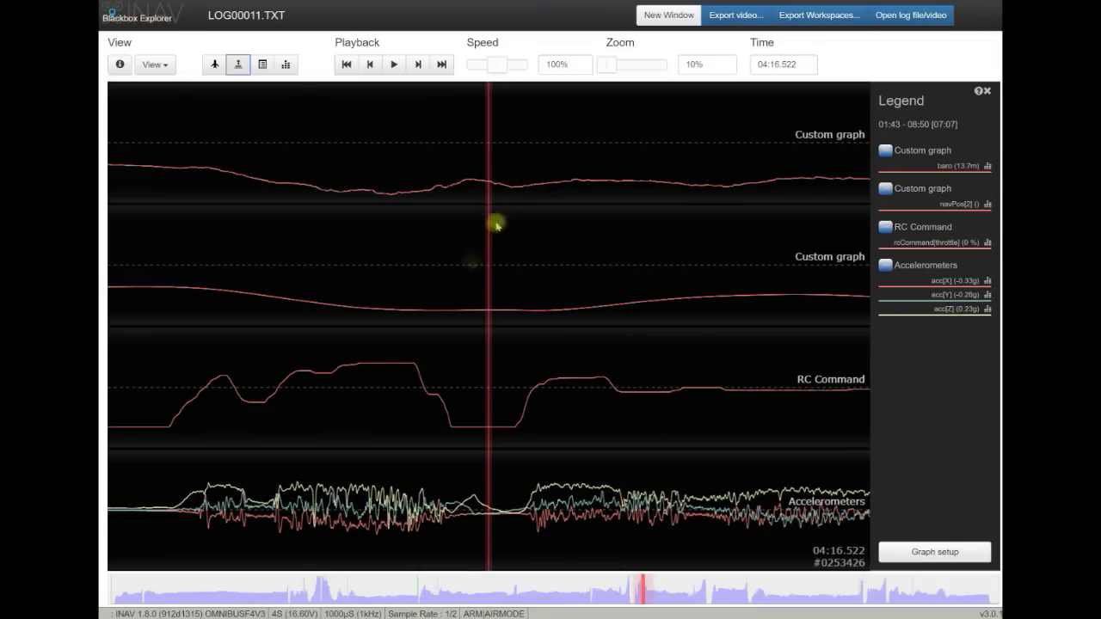
scroll(722, 299, "down", 9)
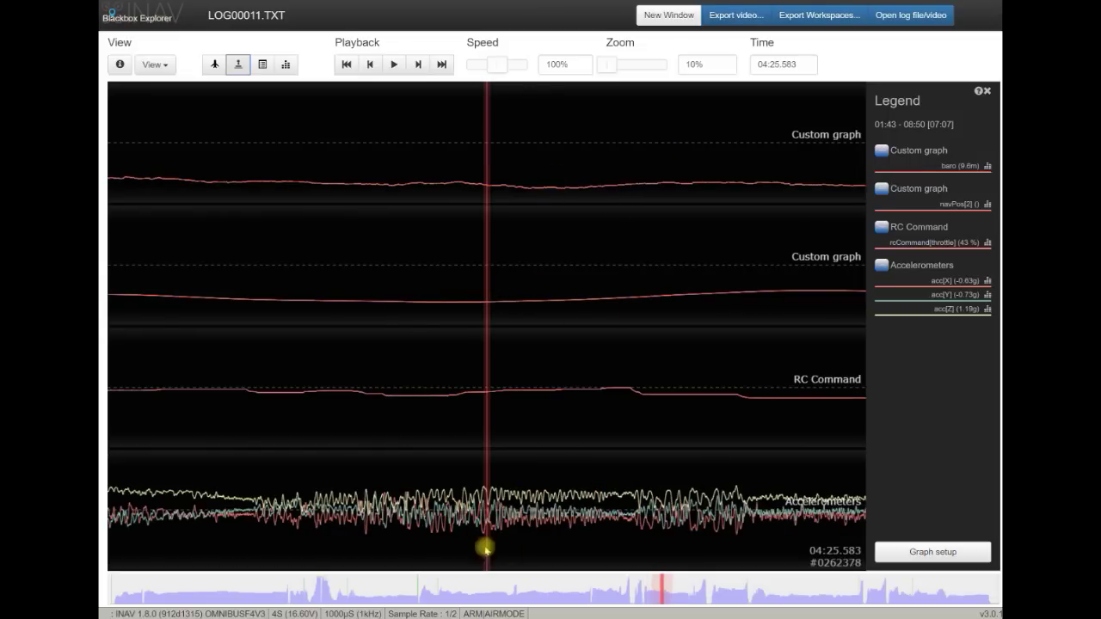
scroll(739, 418, "down", 10)
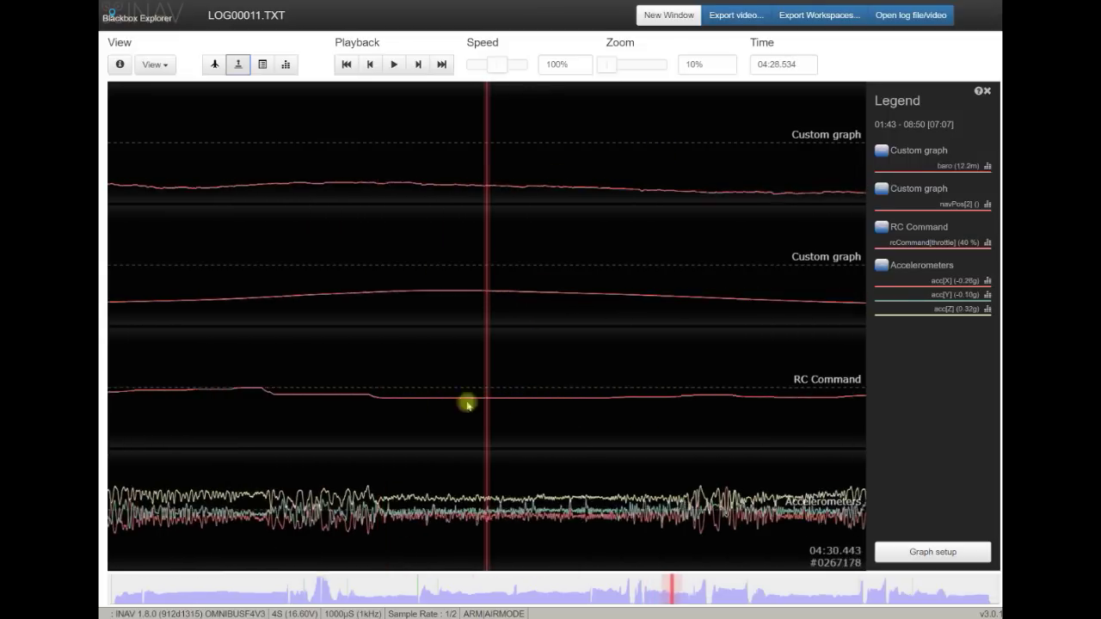
scroll(740, 402, "down", 1)
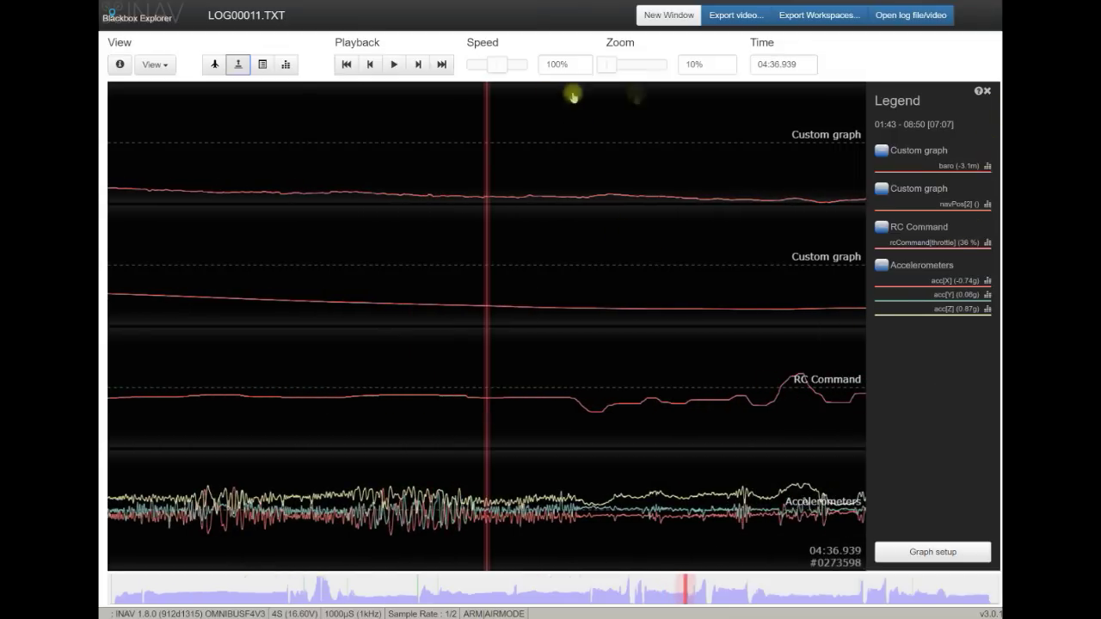
Step: Remove the baro, navPos and RC Command graphs, leaving only Accelerometers
left_click(933, 551)
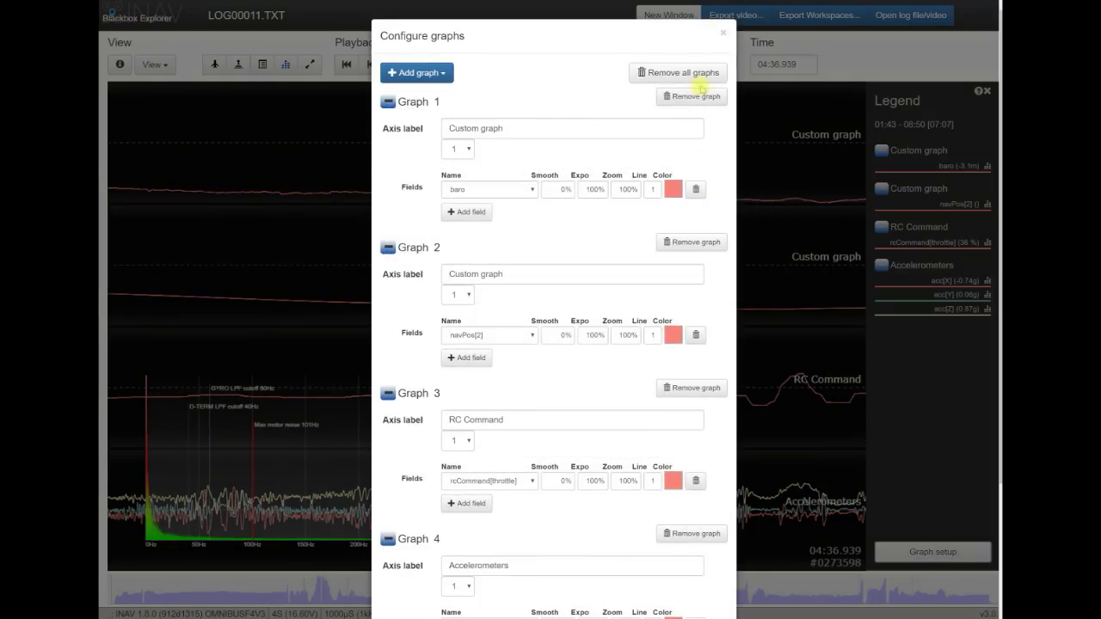
left_click(697, 96)
left_click(701, 95)
left_click(701, 96)
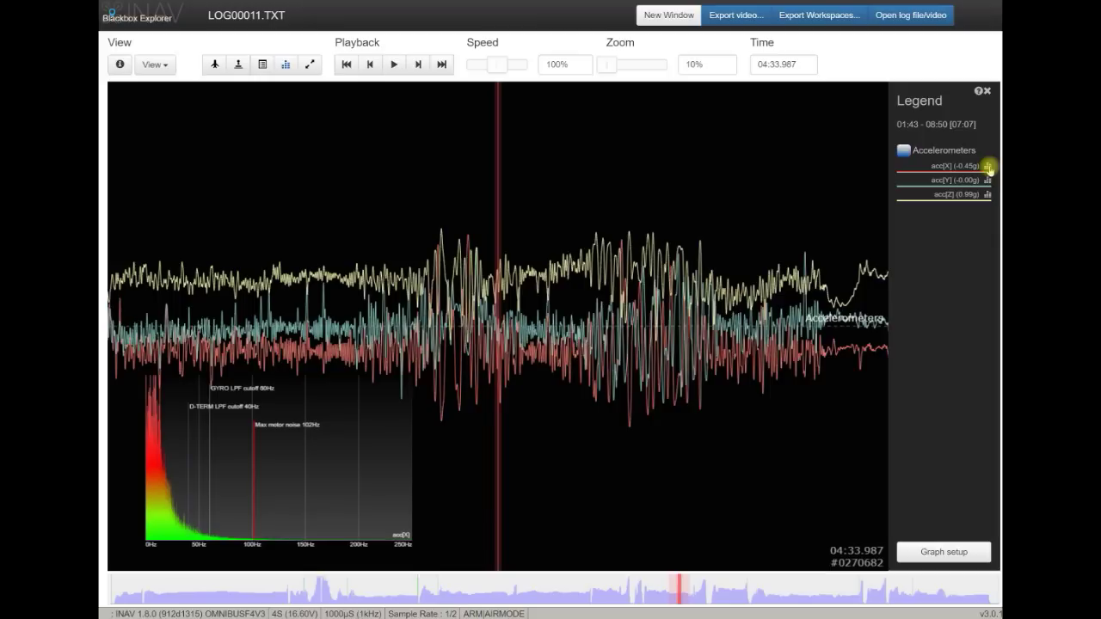
Step: Show the acc[Y] spectrum and move to about 05:14 in the log
left_click(987, 180)
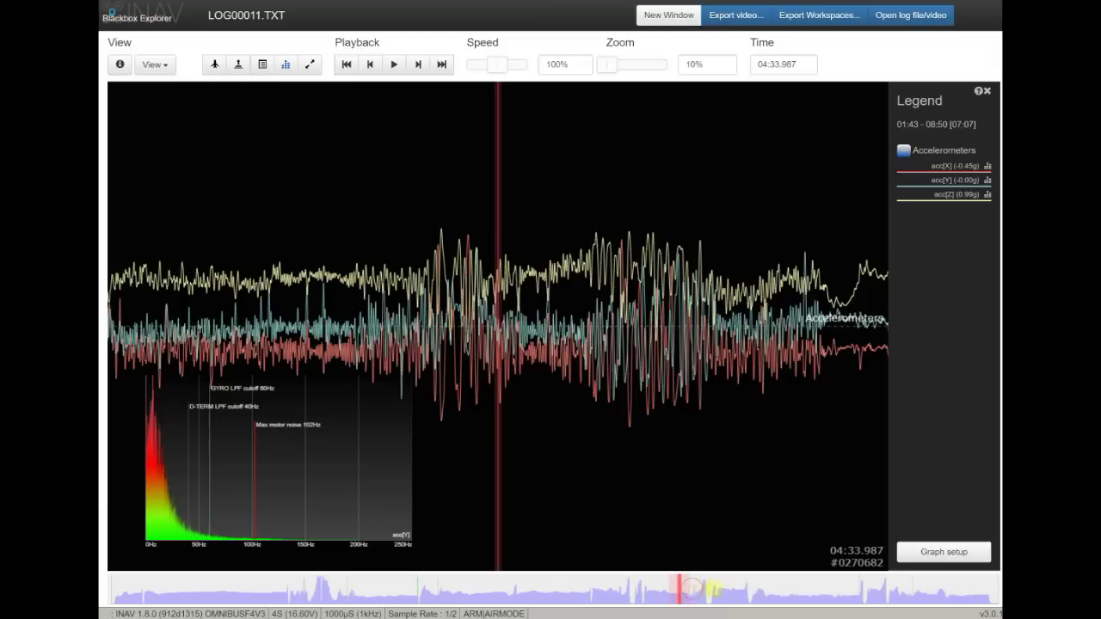
left_click_drag(692, 589, 770, 590)
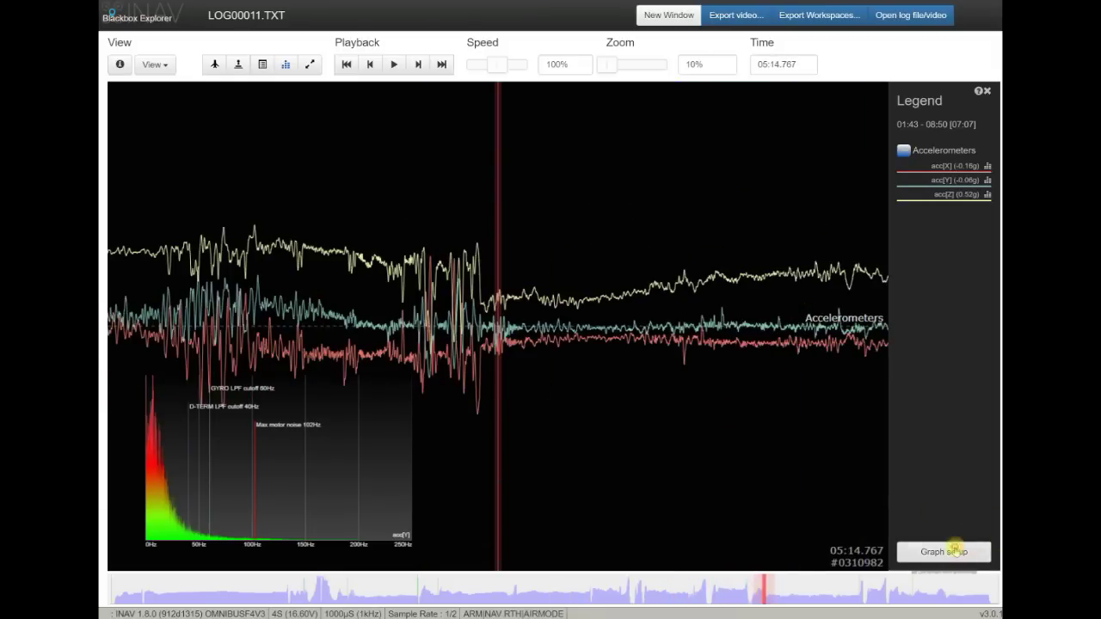
left_click(956, 552)
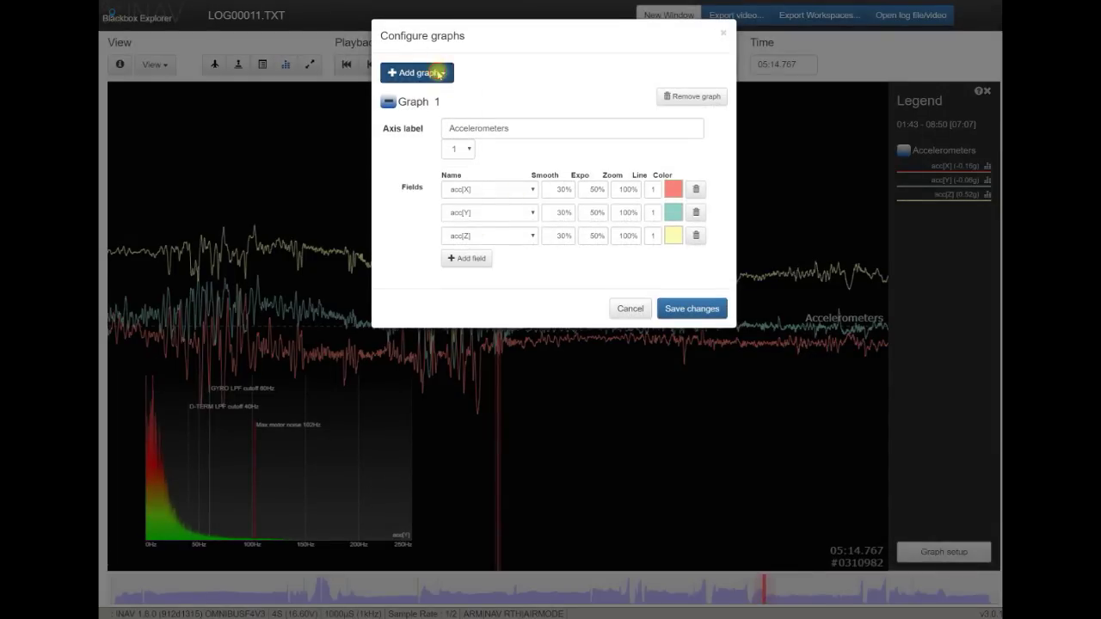
Step: Add an RC Command graph beneath the Accelerometers graph
left_click(424, 72)
left_click(435, 155)
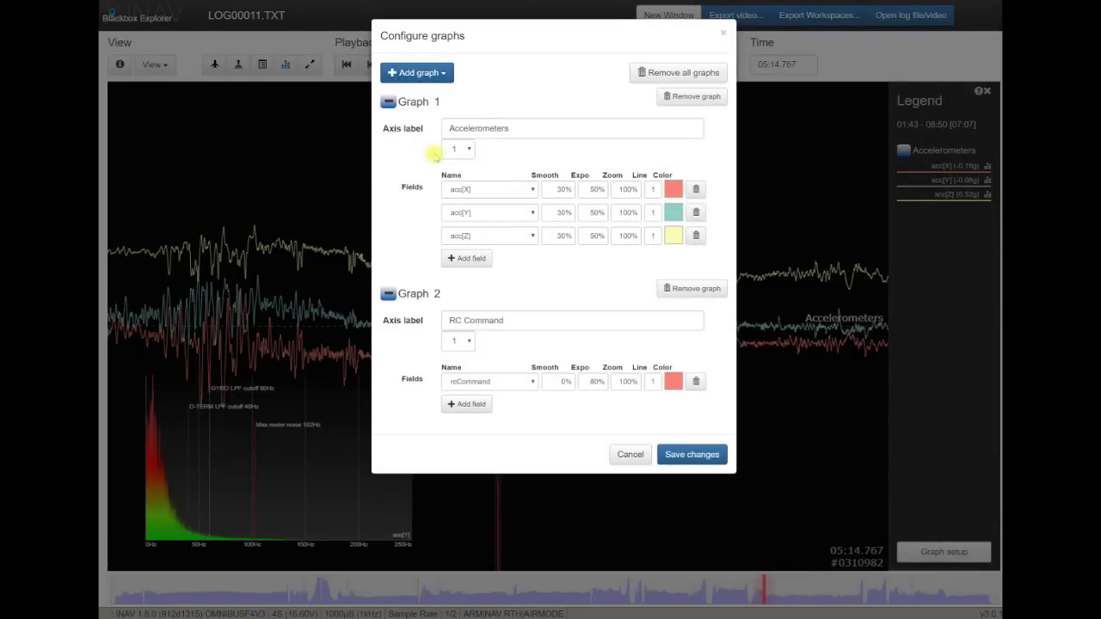
left_click(693, 454)
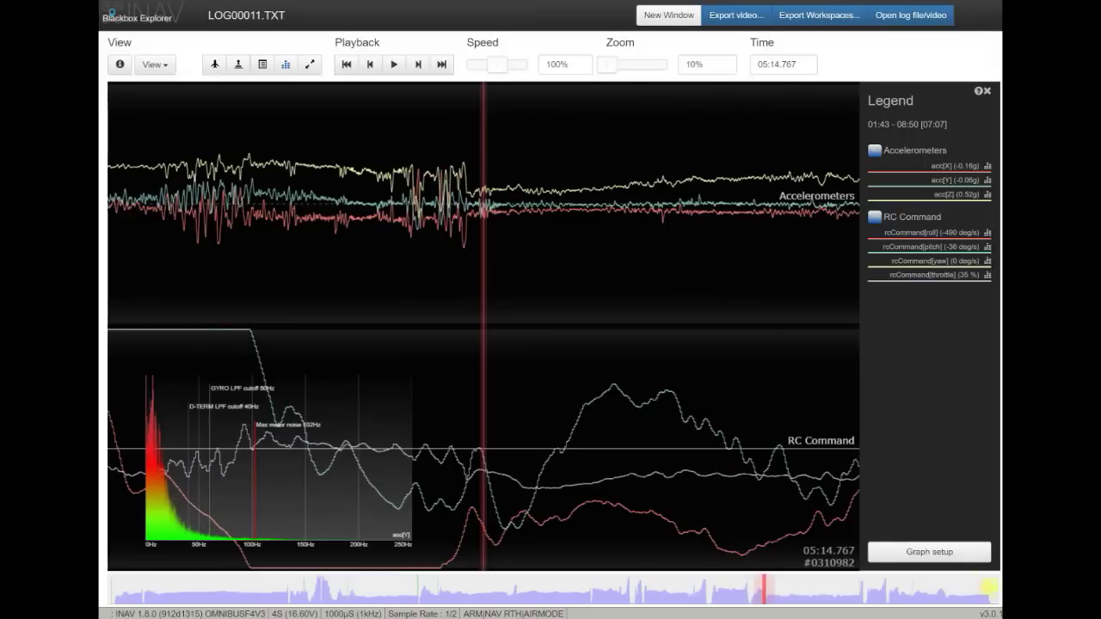
Step: Remove roll, pitch and yaw so the RC Command graph plots only throttle
left_click(941, 548)
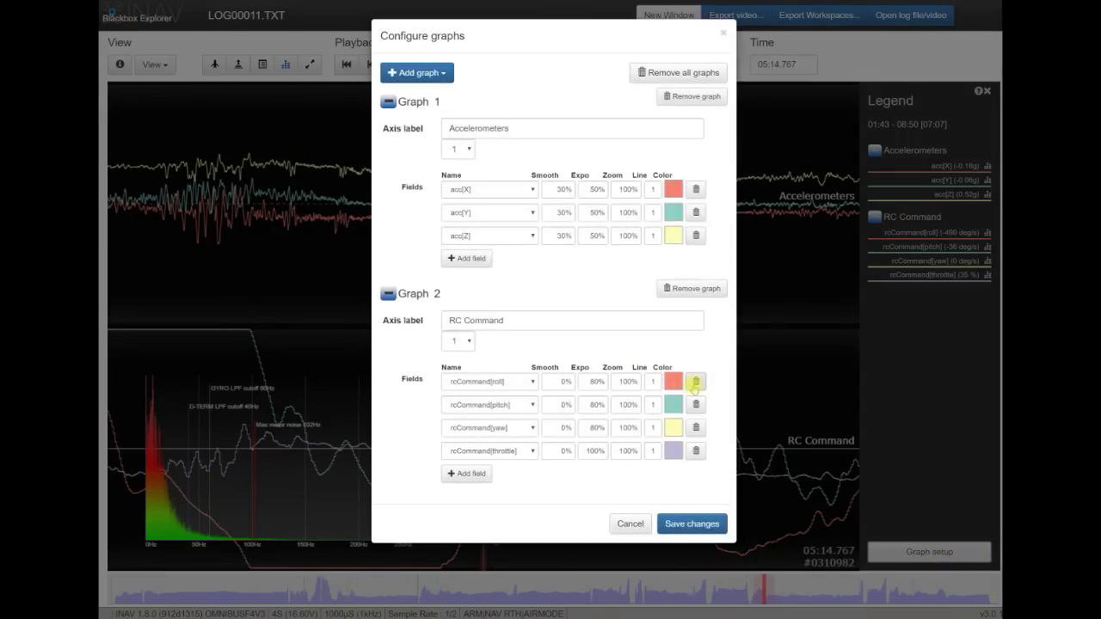
left_click(695, 382)
left_click(696, 382)
left_click(695, 382)
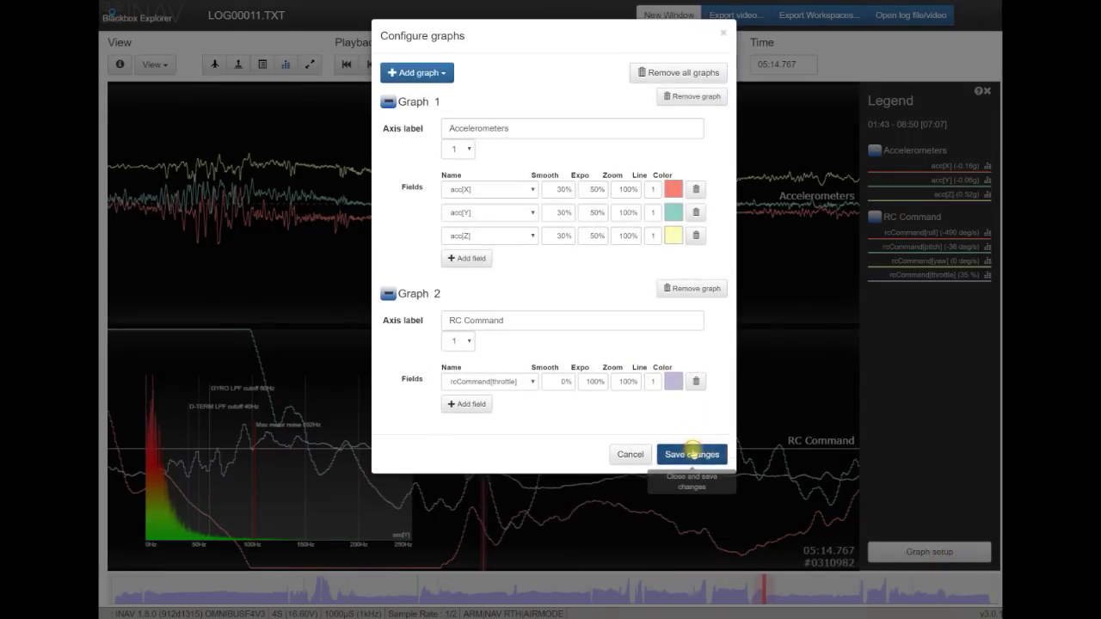
left_click(694, 455)
scroll(699, 387, "up", 3)
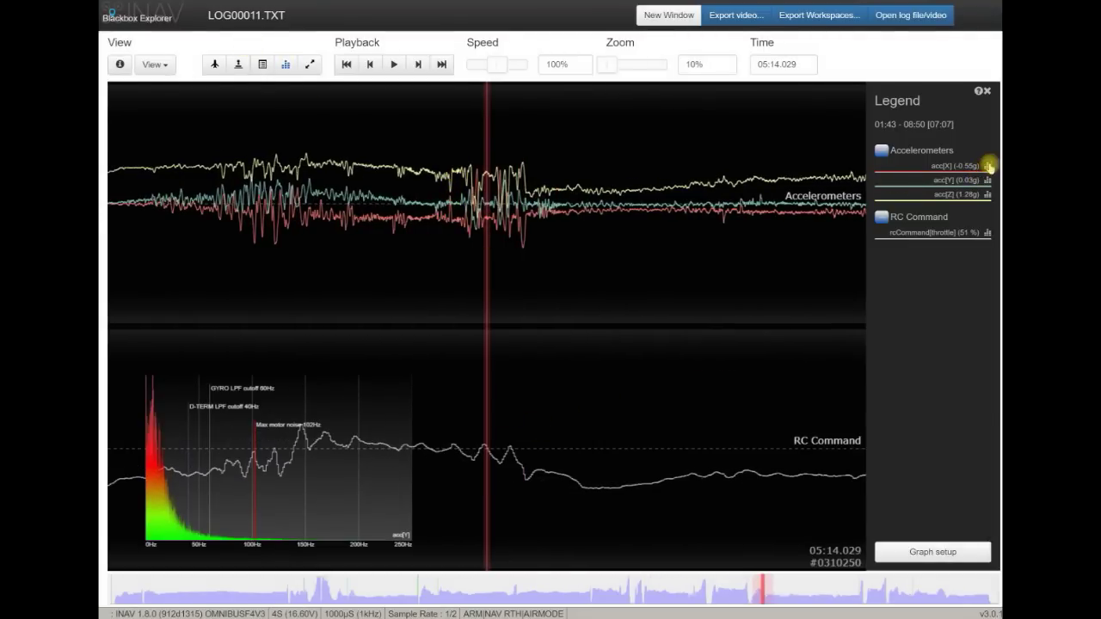
Step: Switch the spectrum to acc[X], then turn off the spectrum analyser overlay
left_click(988, 166)
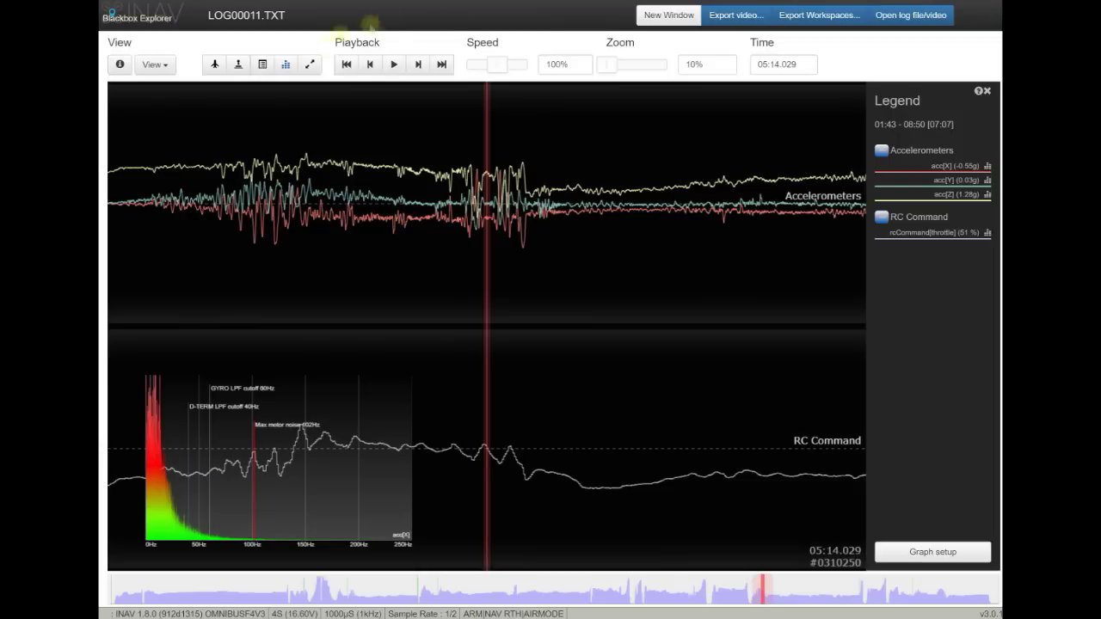
left_click(286, 63)
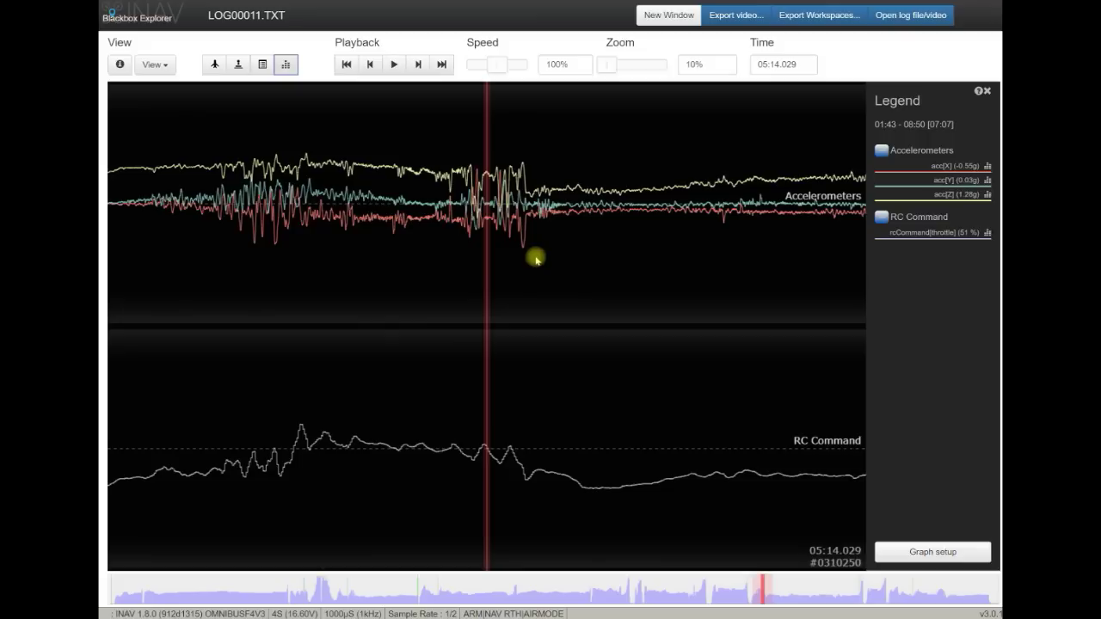
Step: Move to about 01:41 near the NAV RTH OFF flight-mode marker
left_click_drag(501, 287, 611, 299)
scroll(613, 298, "up", 5)
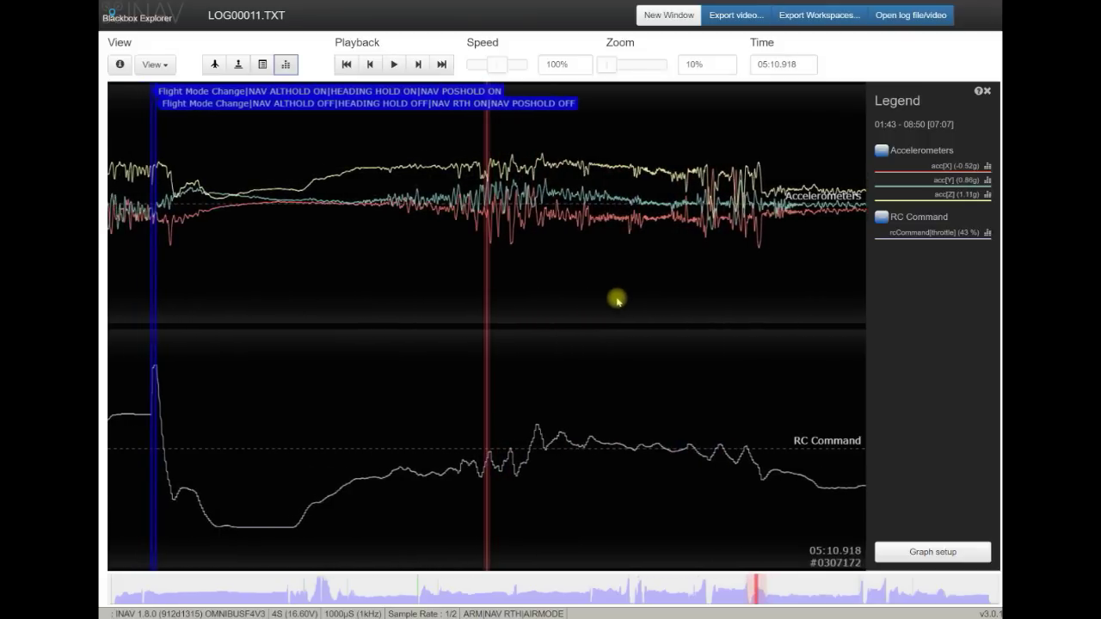
scroll(340, 281, "up", 20)
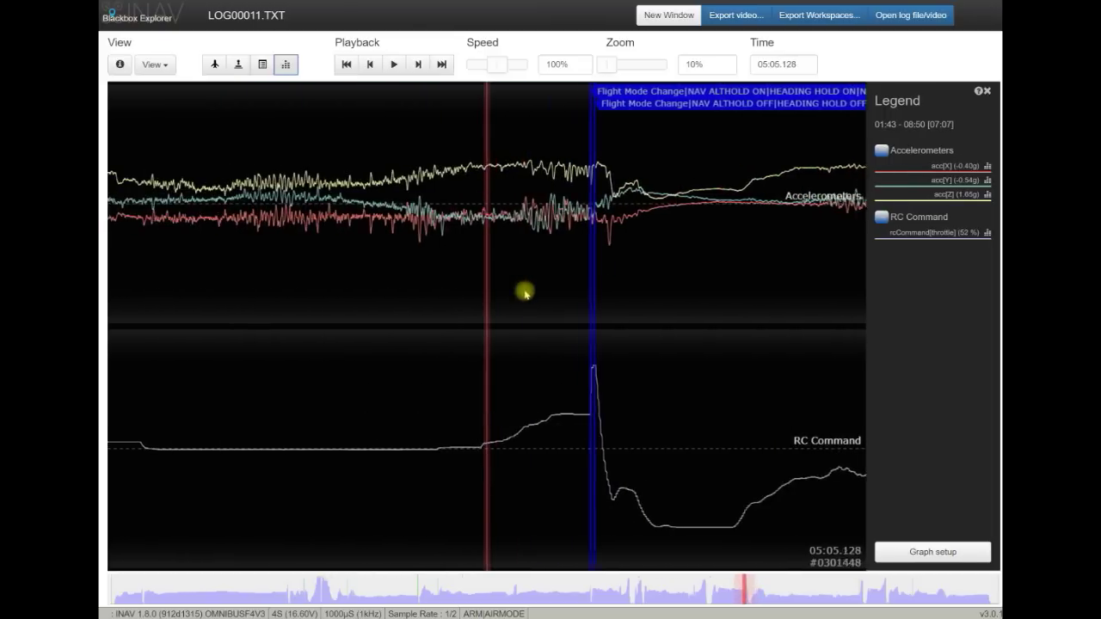
left_click(318, 590)
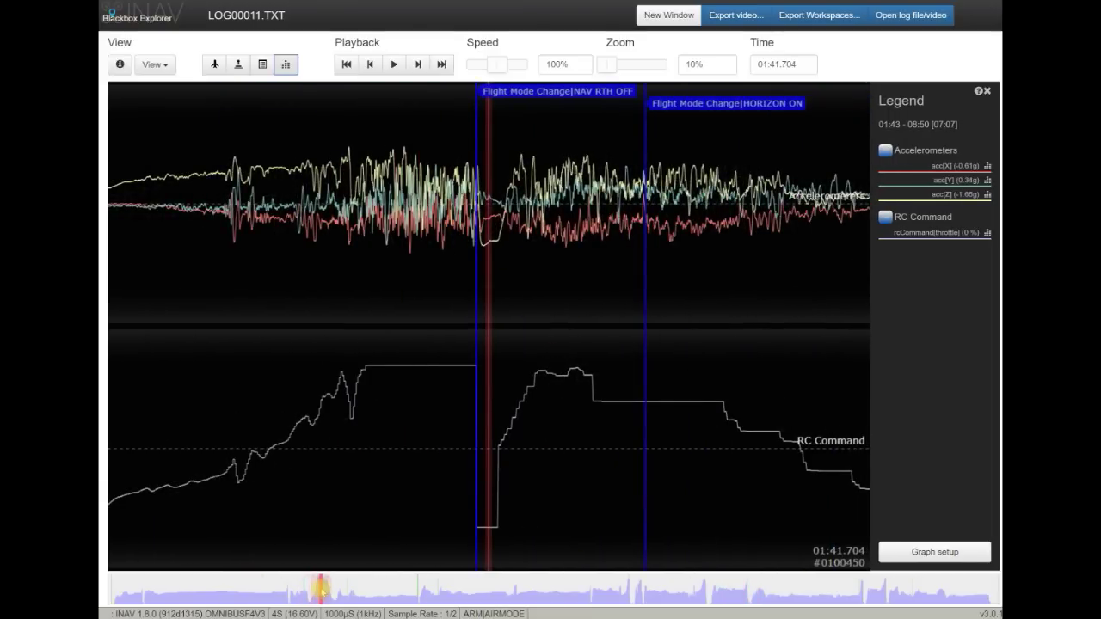
left_click_drag(383, 292, 467, 352)
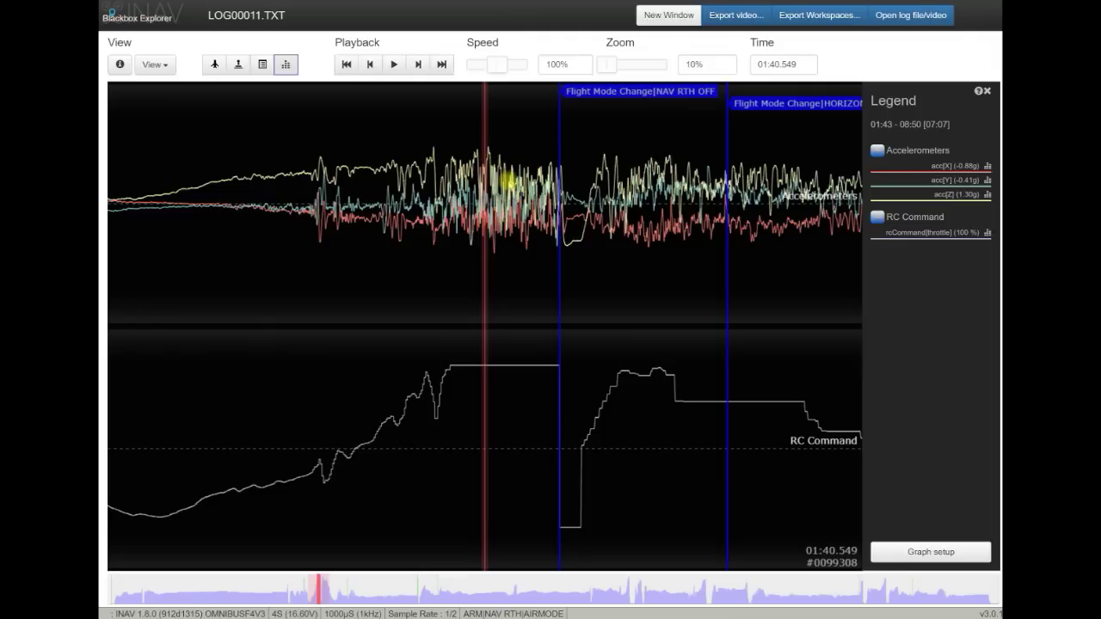
mouse_move(507, 196)
left_mouse_down()
mouse_move(487, 192)
mouse_move(472, 206)
mouse_move(521, 202)
mouse_move(612, 221)
left_mouse_up()
Step: Browse earlier flight-mode changes, back through 01:28 to around 00:17
left_click_drag(460, 239, 624, 249)
left_click_drag(508, 258, 563, 264)
mouse_move(493, 263)
left_mouse_down()
mouse_move(664, 263)
mouse_move(546, 276)
mouse_move(626, 279)
mouse_move(290, 270)
mouse_move(726, 278)
mouse_move(438, 293)
mouse_move(609, 301)
left_mouse_up()
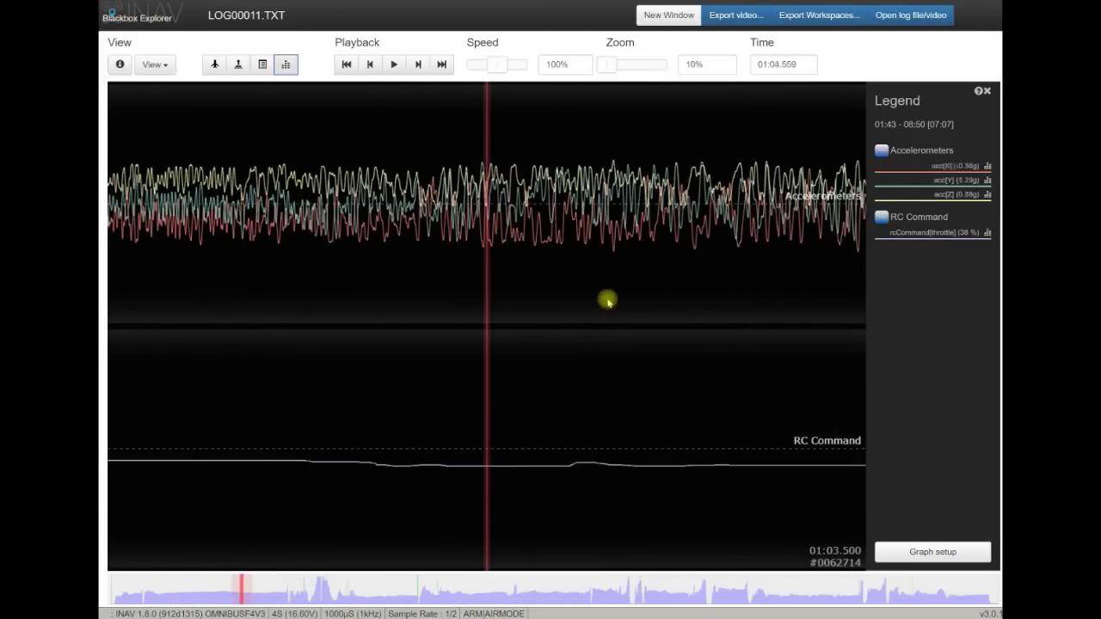
left_click(146, 591)
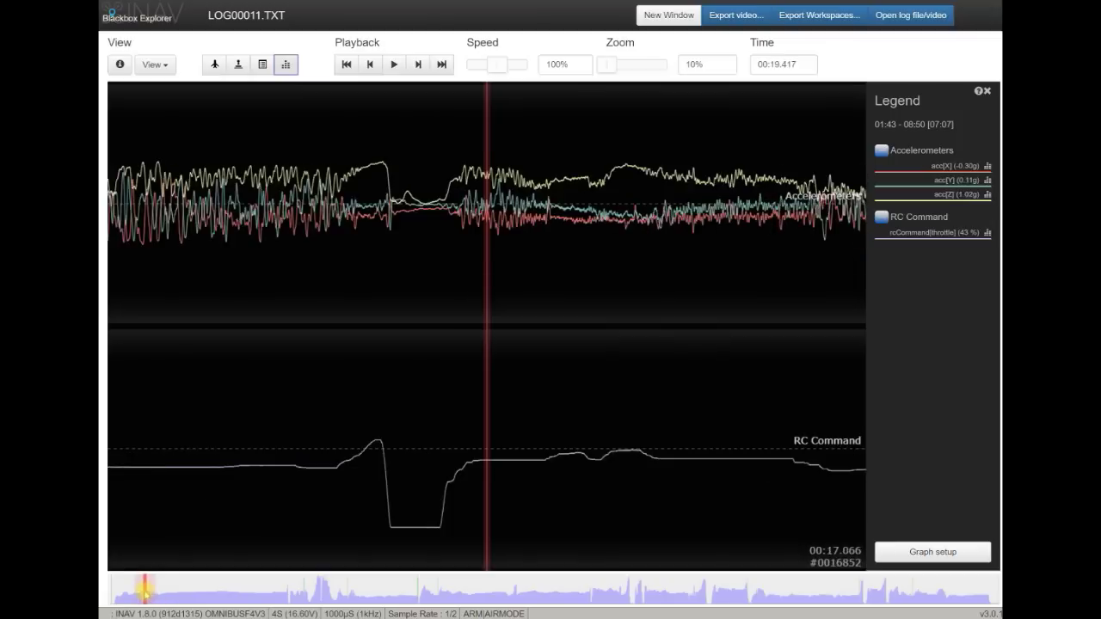
left_click_drag(145, 590, 320, 591)
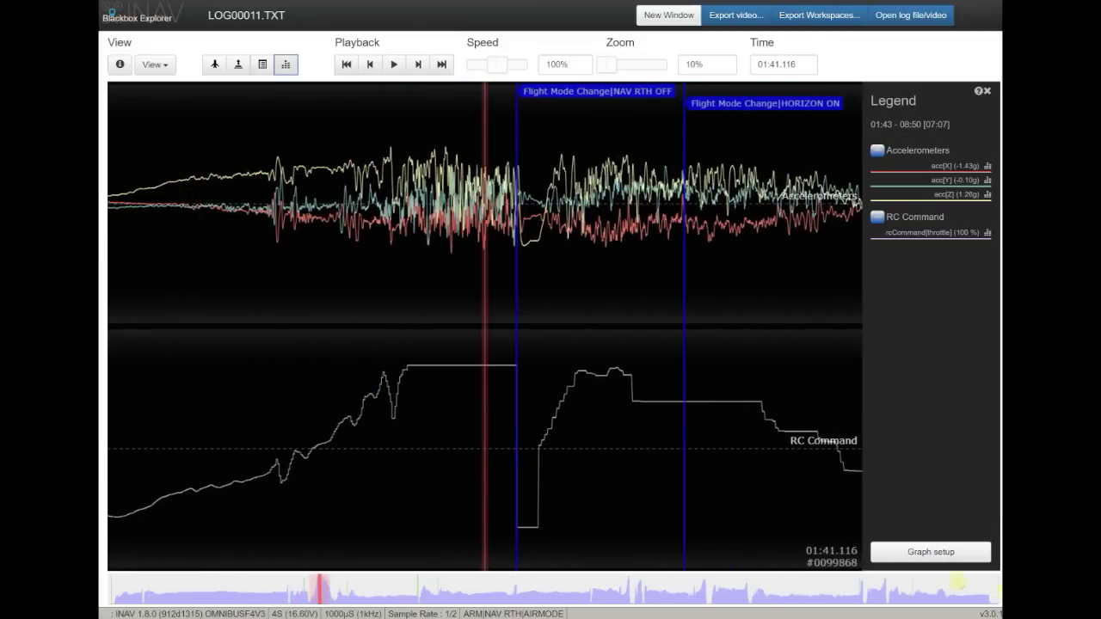
left_click(916, 554)
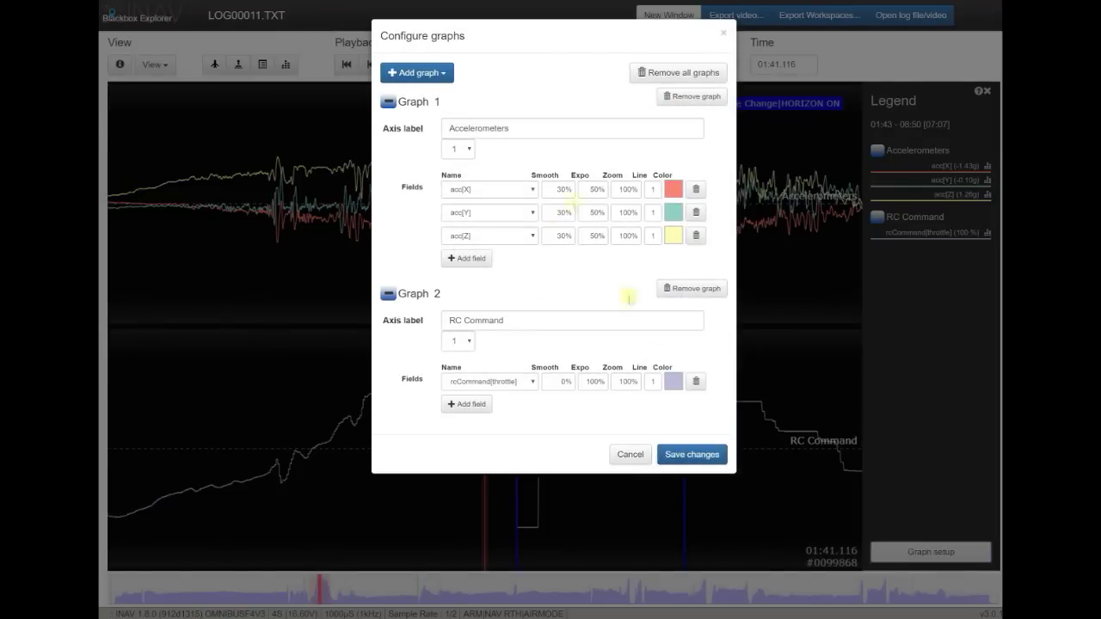